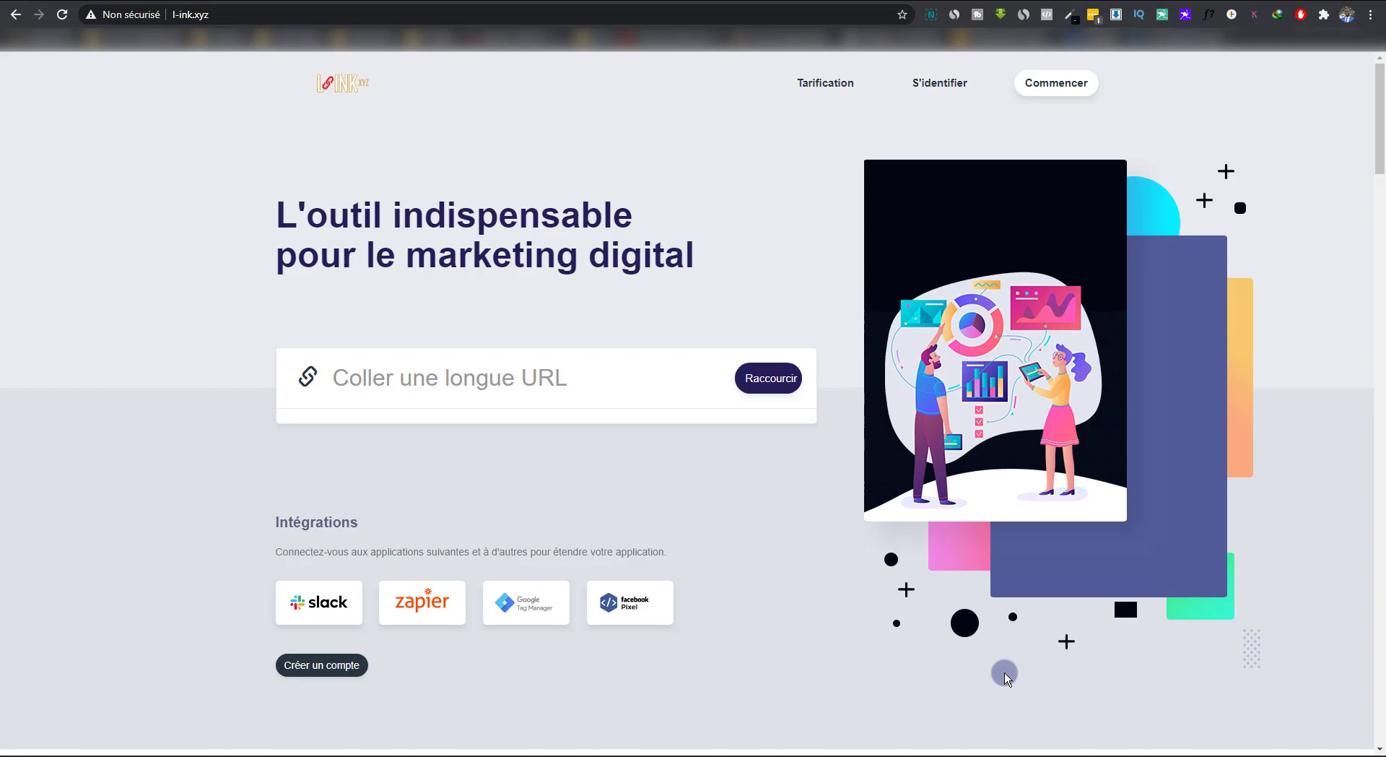
{"action": "scroll", "coordinate": [1005, 675], "scroll_direction": "down", "scroll_amount": 1}
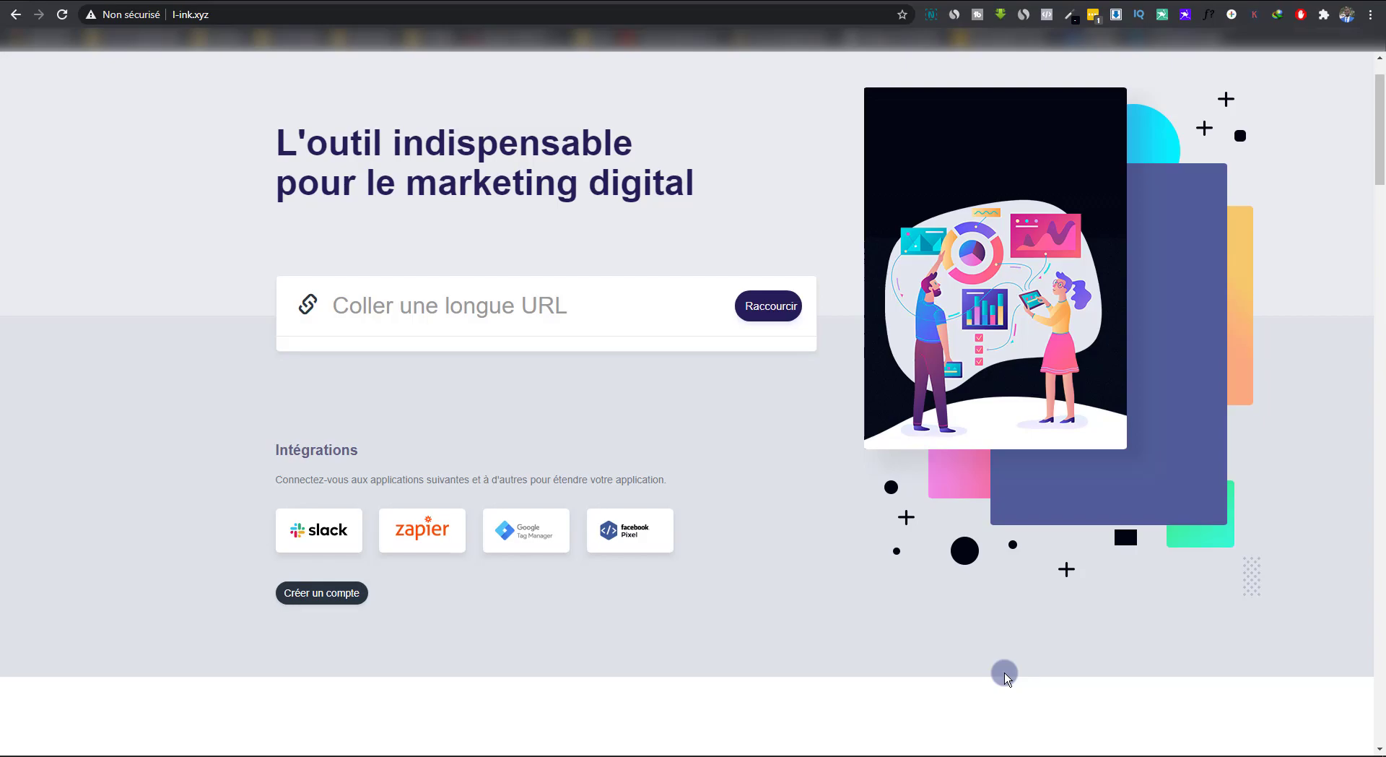
{"action": "scroll", "coordinate": [1005, 675], "scroll_direction": "up", "scroll_amount": 1}
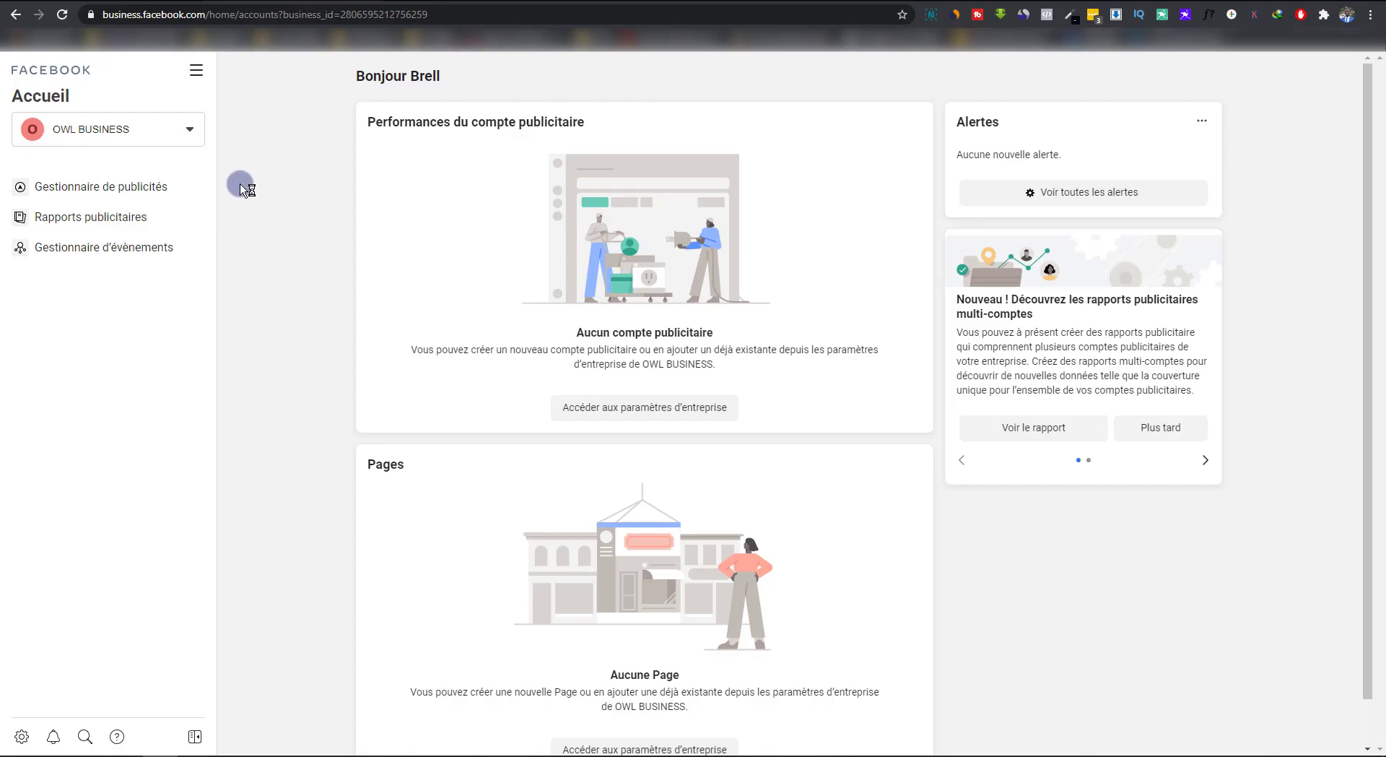
Step: In Facebook's Events Manager, connect a new Web data source using the Pixel Facebook connection method and continue past the introduction
{"action": "left_click", "coordinate": [176, 257]}
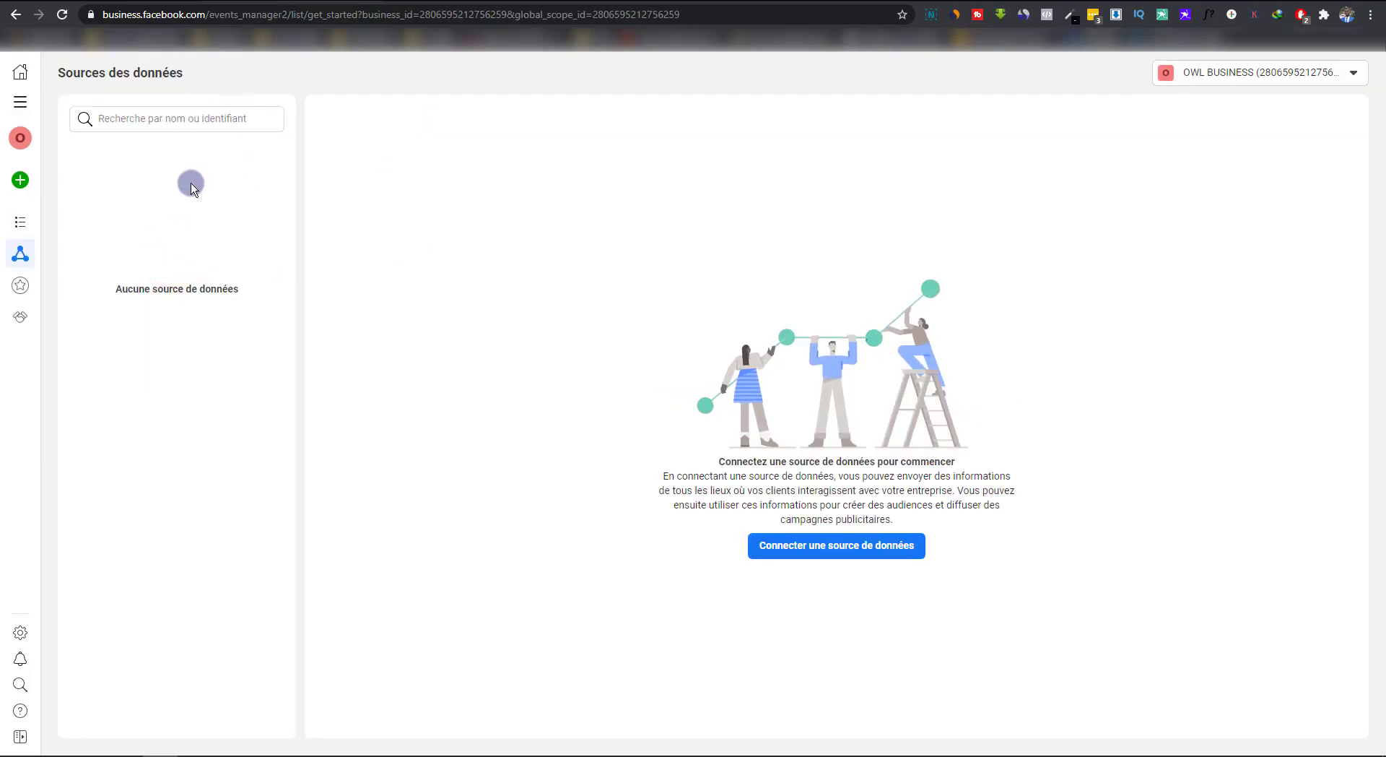
{"action": "left_click", "coordinate": [24, 181]}
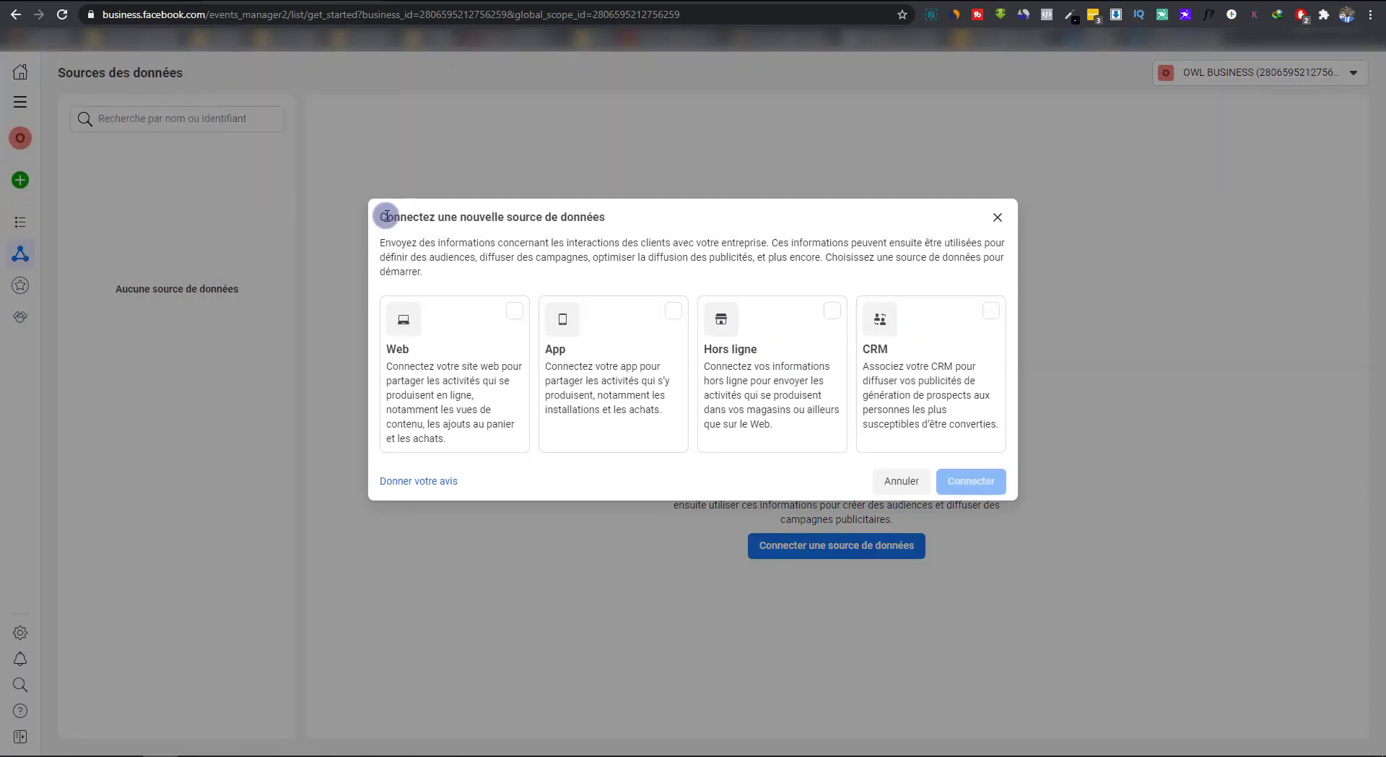
{"action": "left_click", "coordinate": [467, 334]}
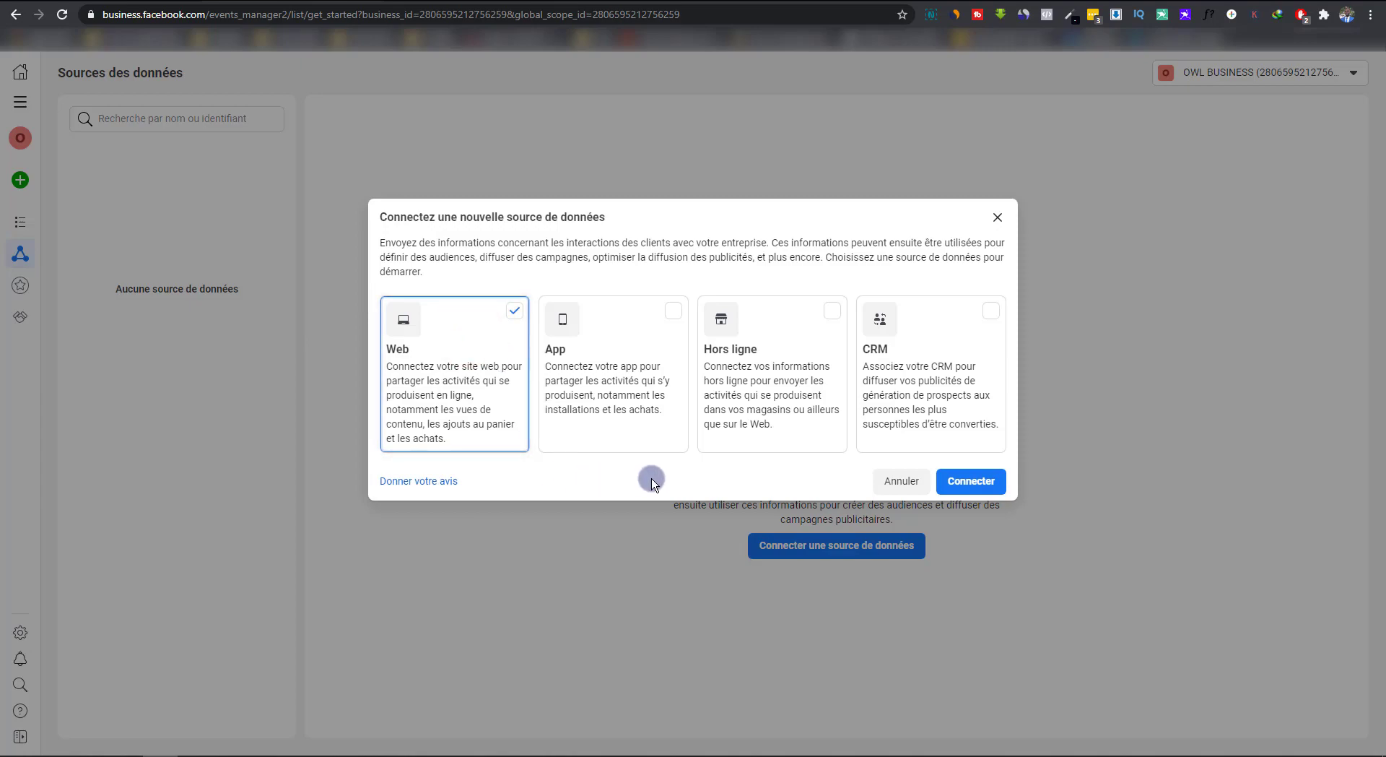
{"action": "left_click", "coordinate": [982, 491]}
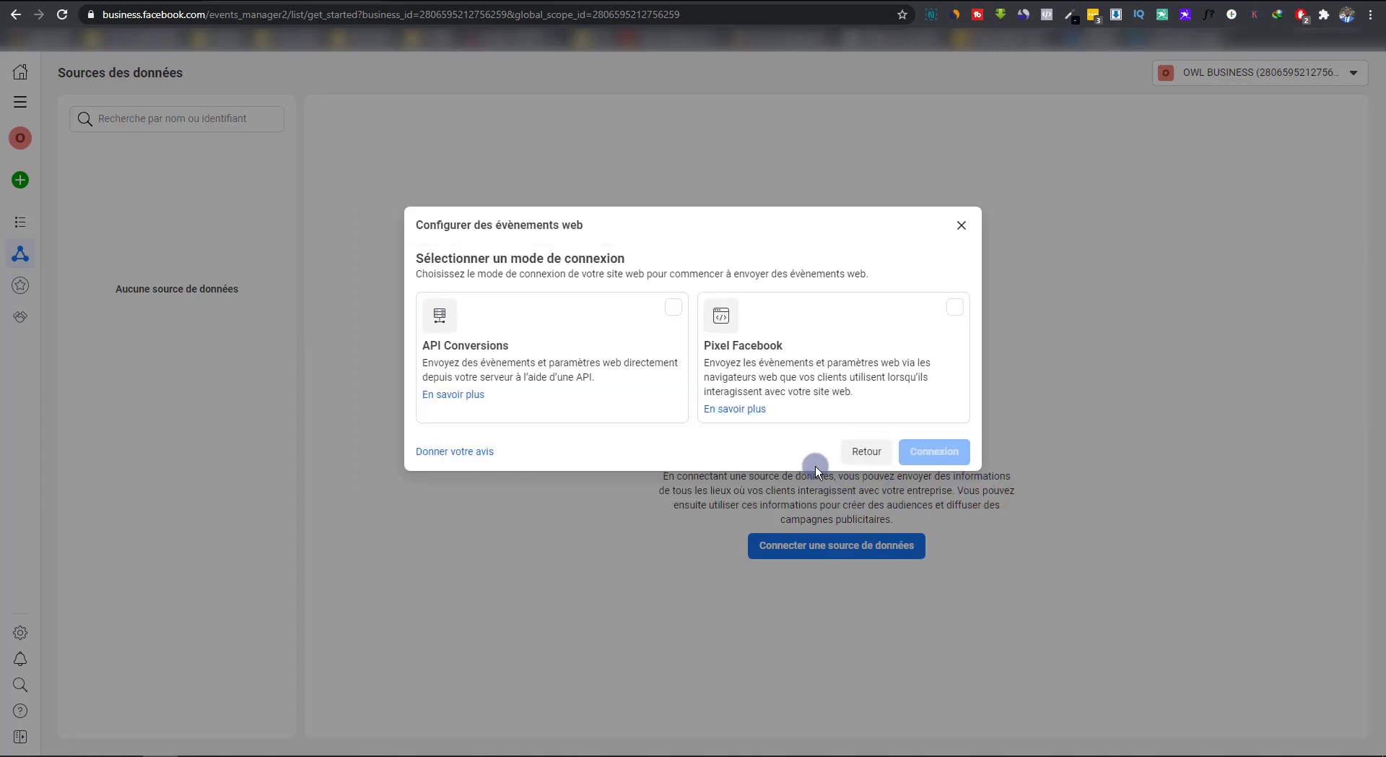
{"action": "left_click", "coordinate": [851, 332]}
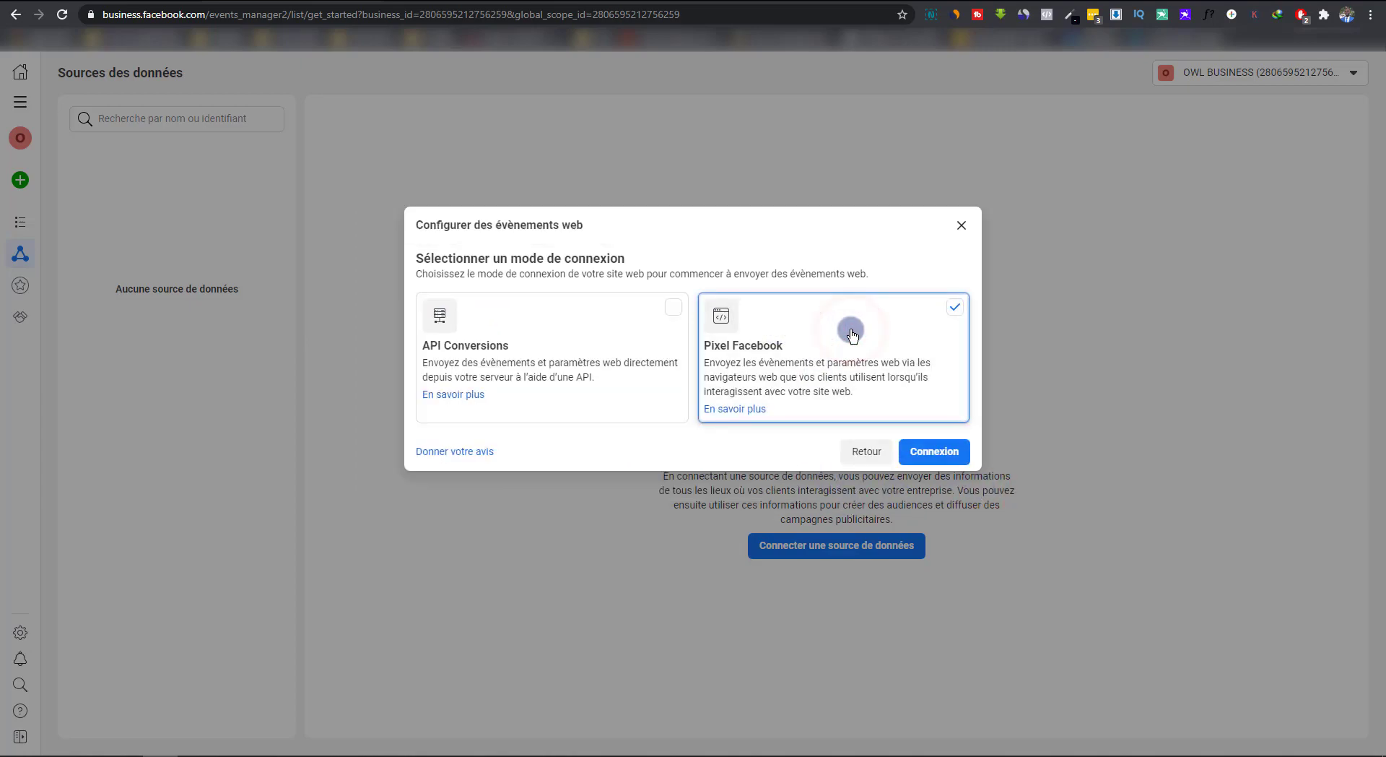
{"action": "left_click", "coordinate": [936, 453]}
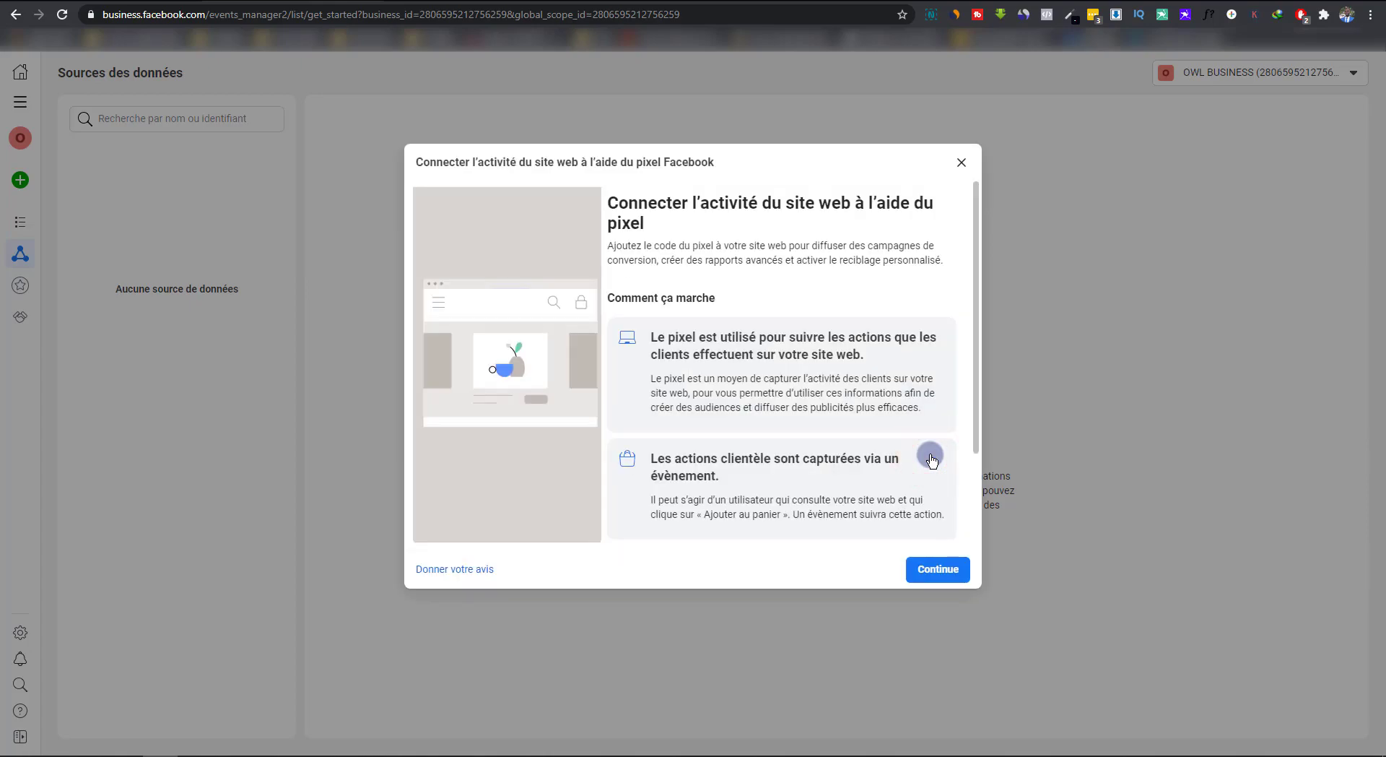
{"action": "scroll", "coordinate": [830, 451], "scroll_direction": "down", "scroll_amount": 1}
{"action": "left_click", "coordinate": [931, 571]}
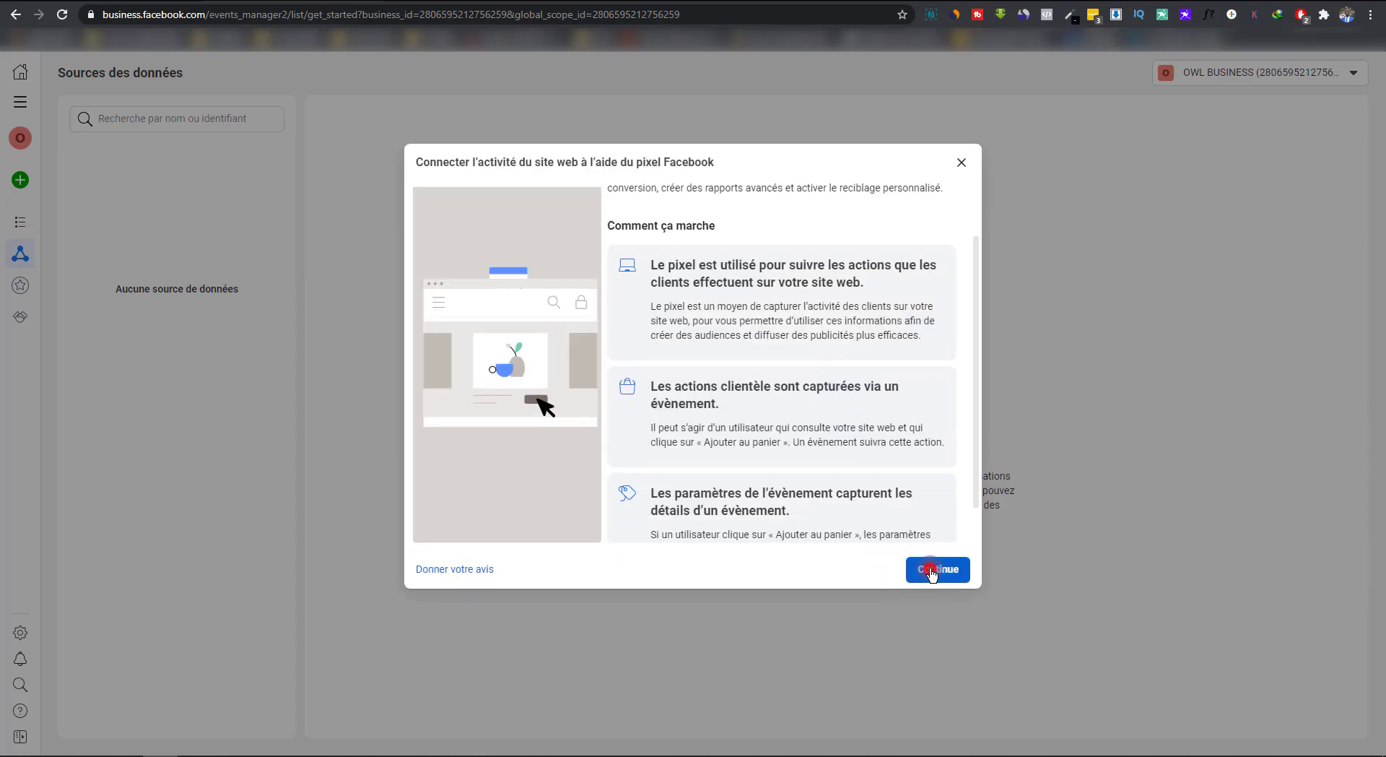
Step: Name the pixel Quora and create it without entering a website URL
{"action": "left_click", "coordinate": [624, 322]}
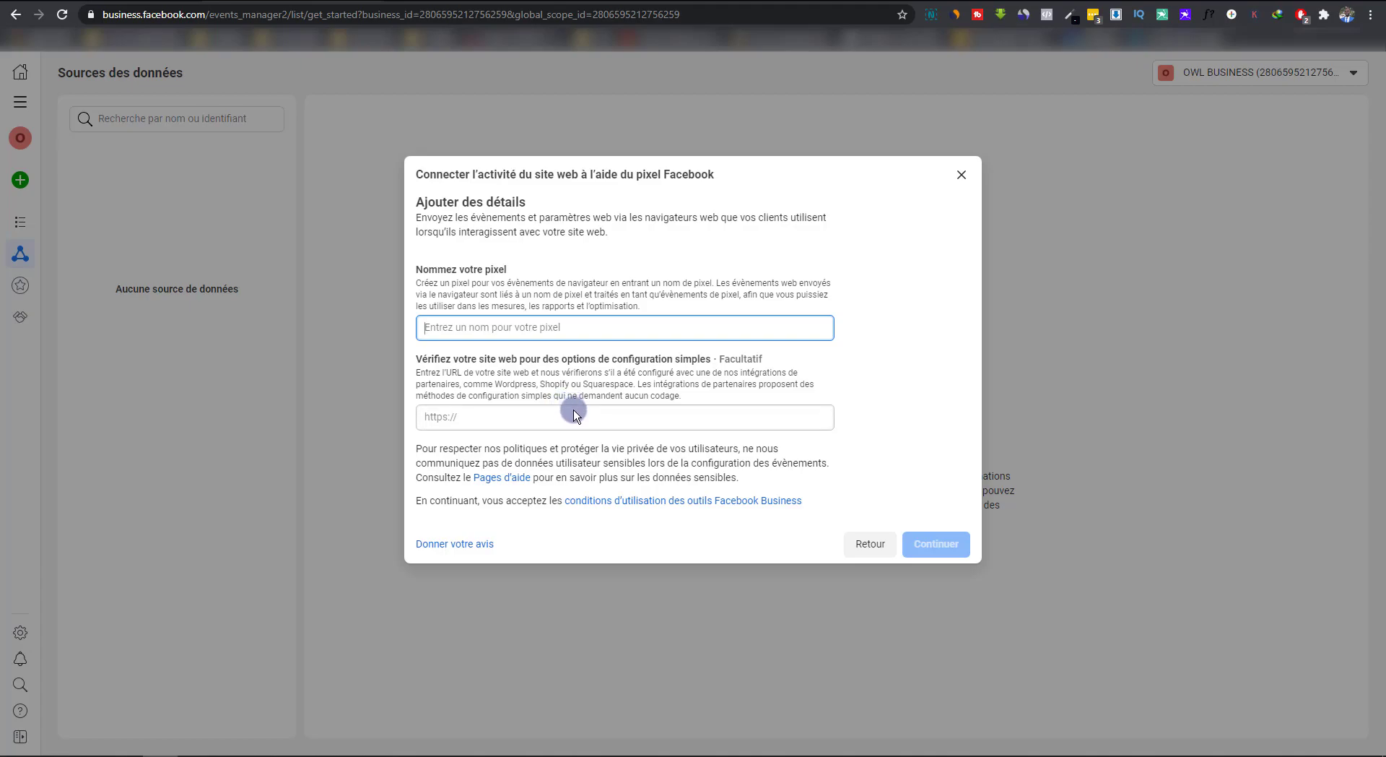
{"action": "type", "text": "O"}
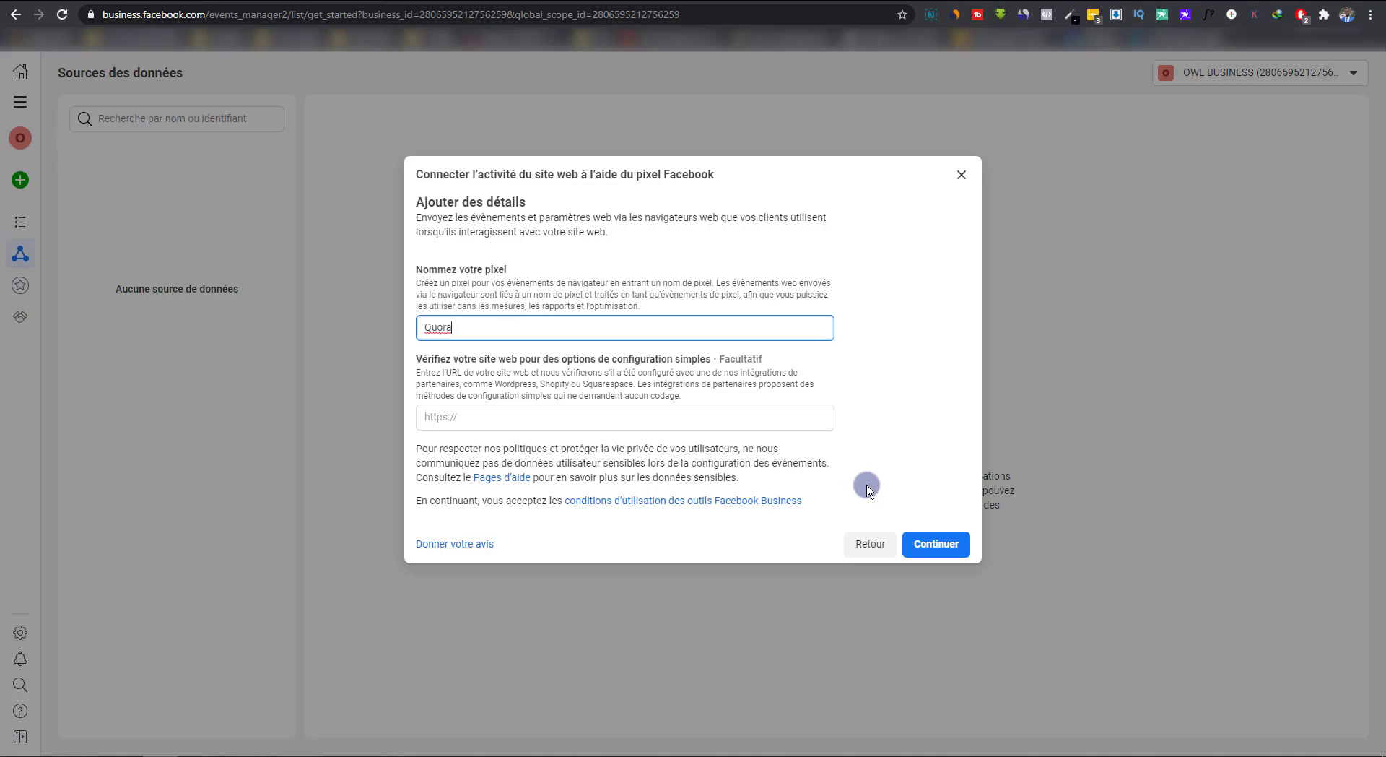
{"action": "left_click", "coordinate": [967, 552]}
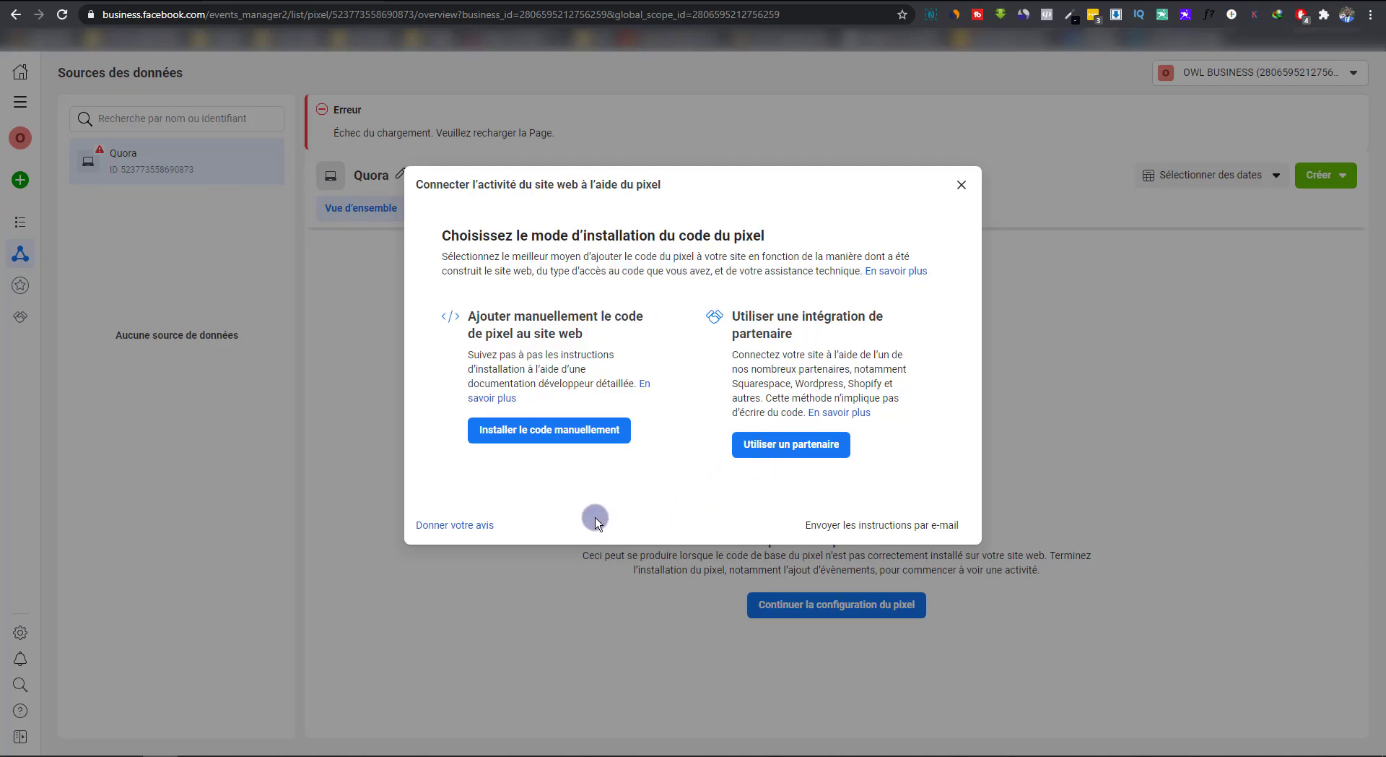
Step: Choose manual installation of the pixel code and copy the base code
{"action": "left_click", "coordinate": [552, 433]}
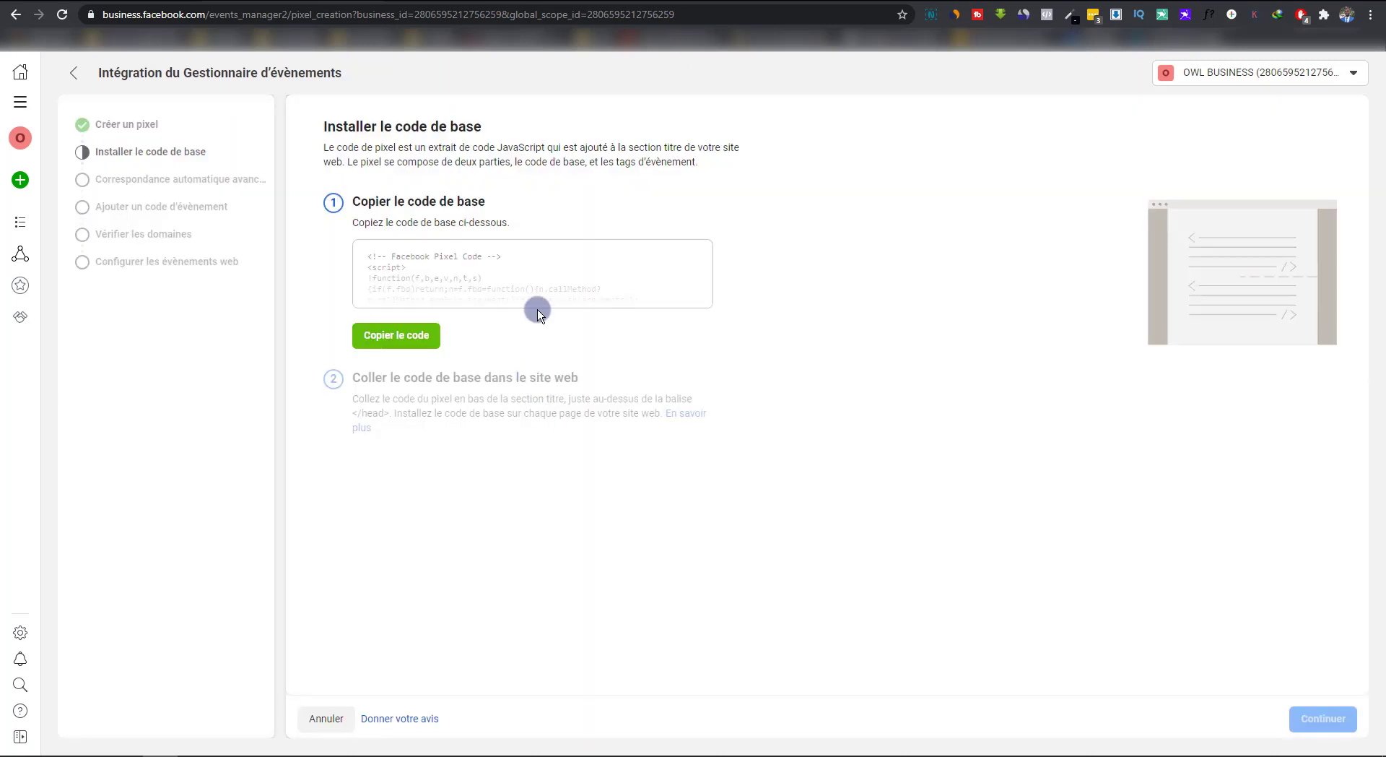
{"action": "left_click", "coordinate": [437, 338]}
{"action": "left_click", "coordinate": [423, 343]}
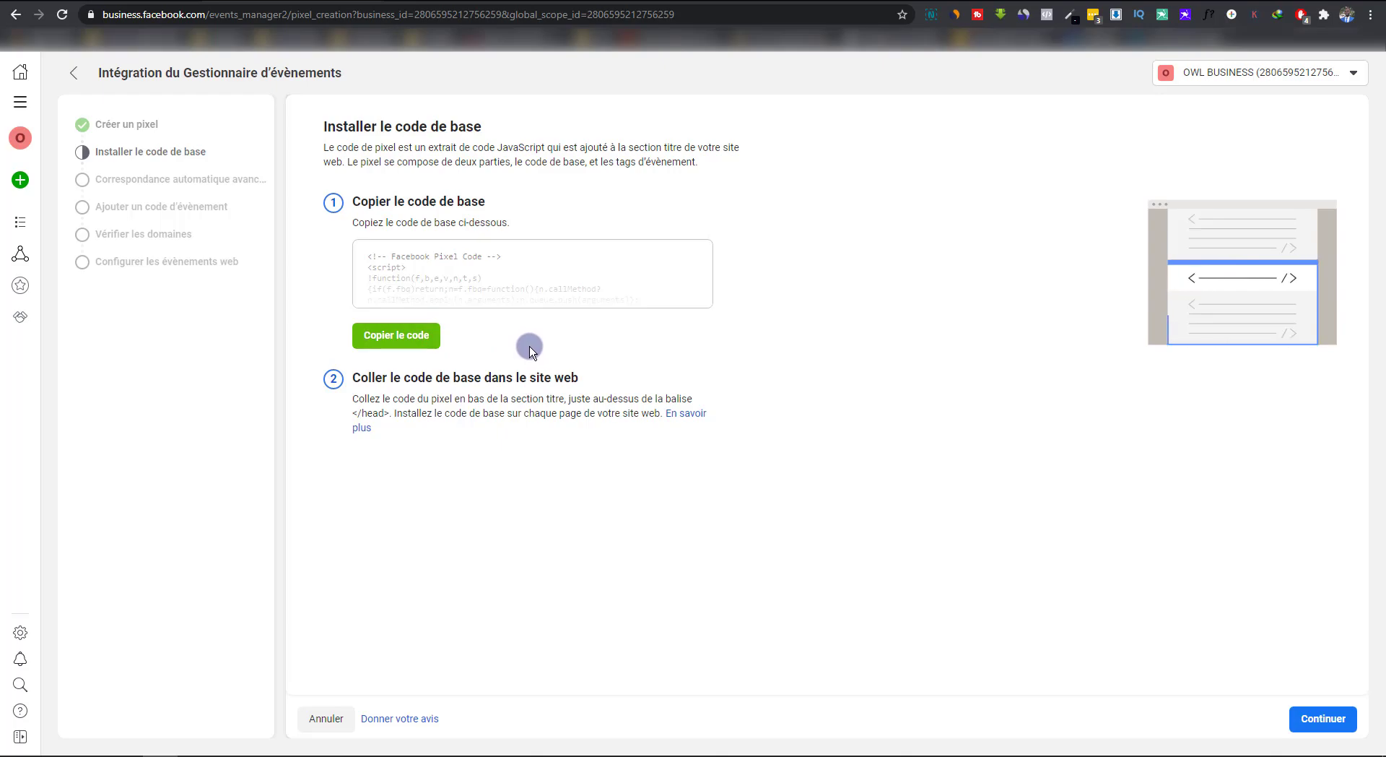
Step: Open Bloc-notes and paste the copied Facebook pixel base code into the blank document
{"action": "key", "text": "super"}
{"action": "type", "text": "bloc"}
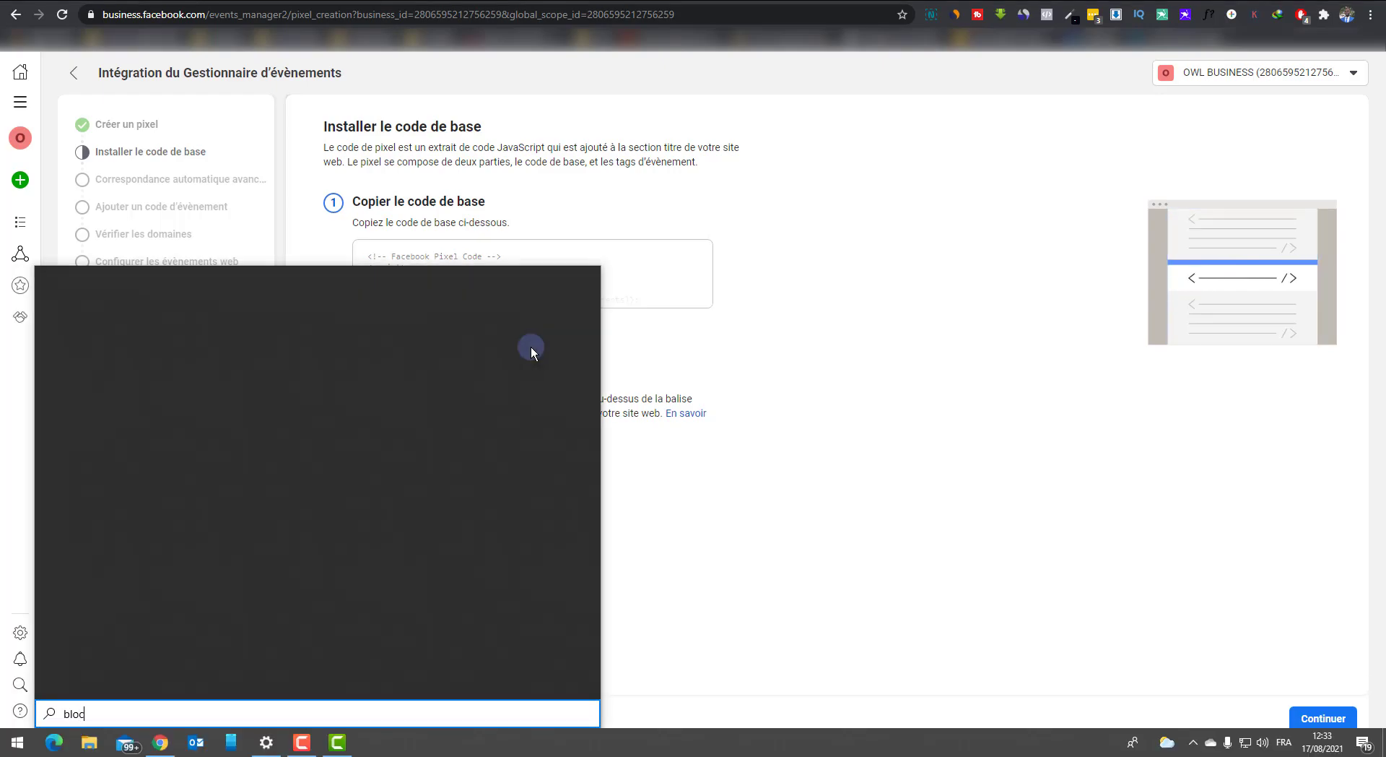
{"action": "key", "text": "Return"}
{"action": "right_click", "coordinate": [502, 368]}
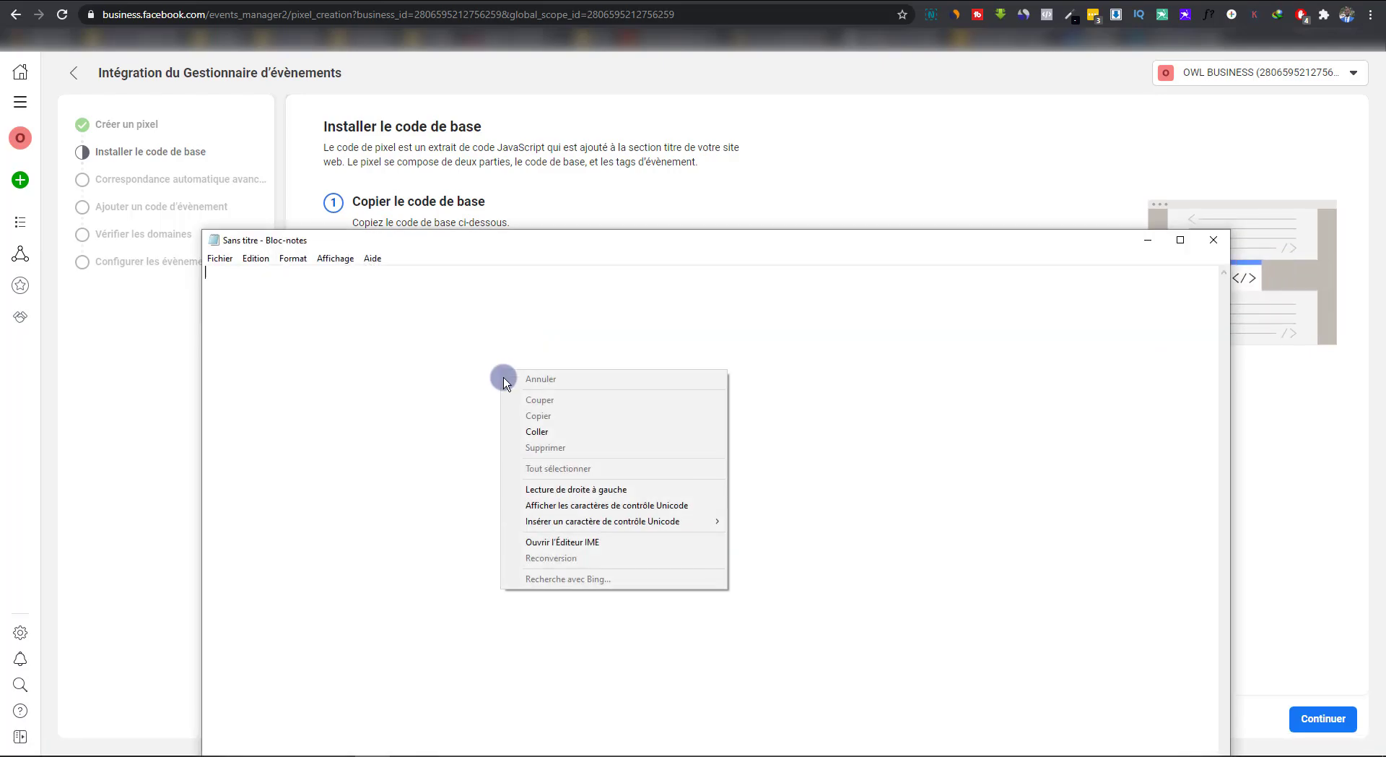
{"action": "left_click", "coordinate": [520, 432]}
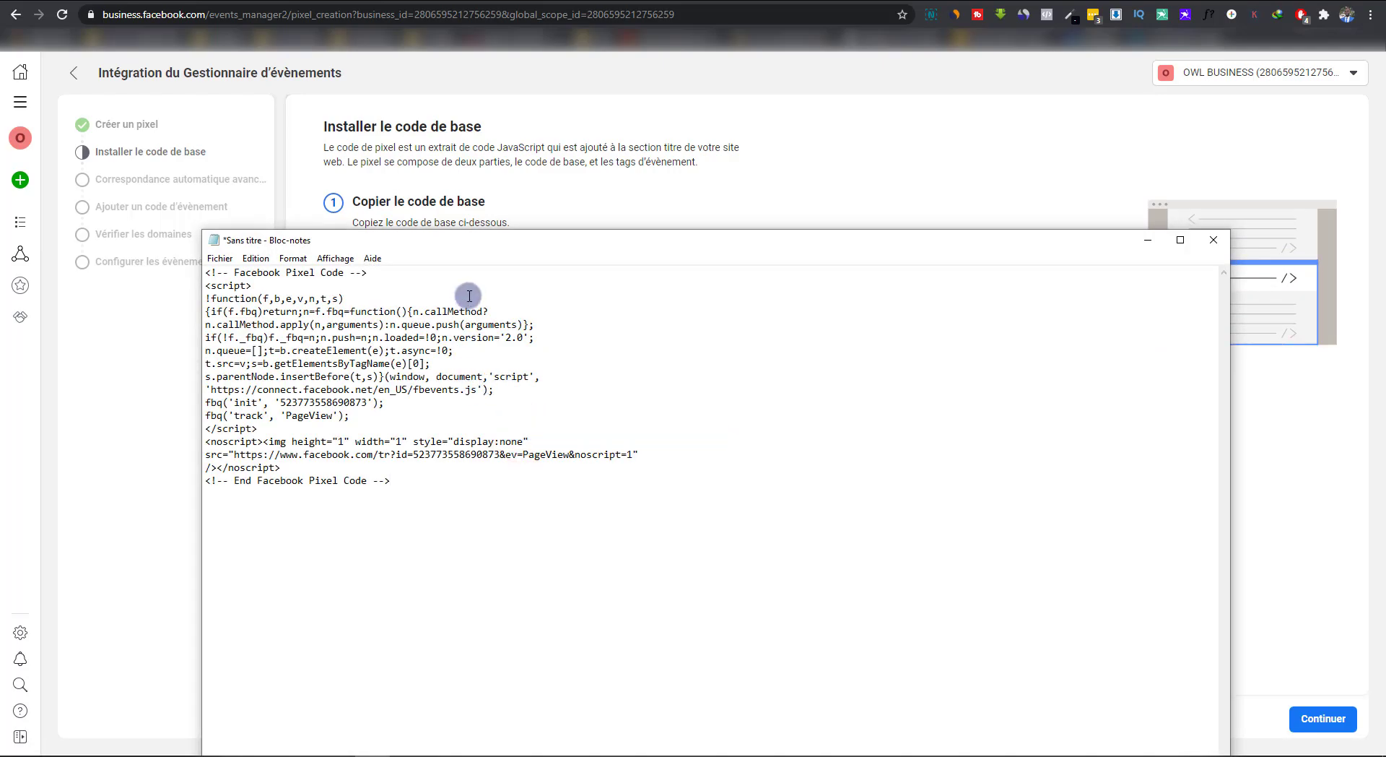
Step: Copy only the pixel ID number from the facebook.com/tr URL in the noscript part of the pasted code
{"action": "left_click_drag", "start_coordinate": [454, 241], "coordinate": [452, 180]}
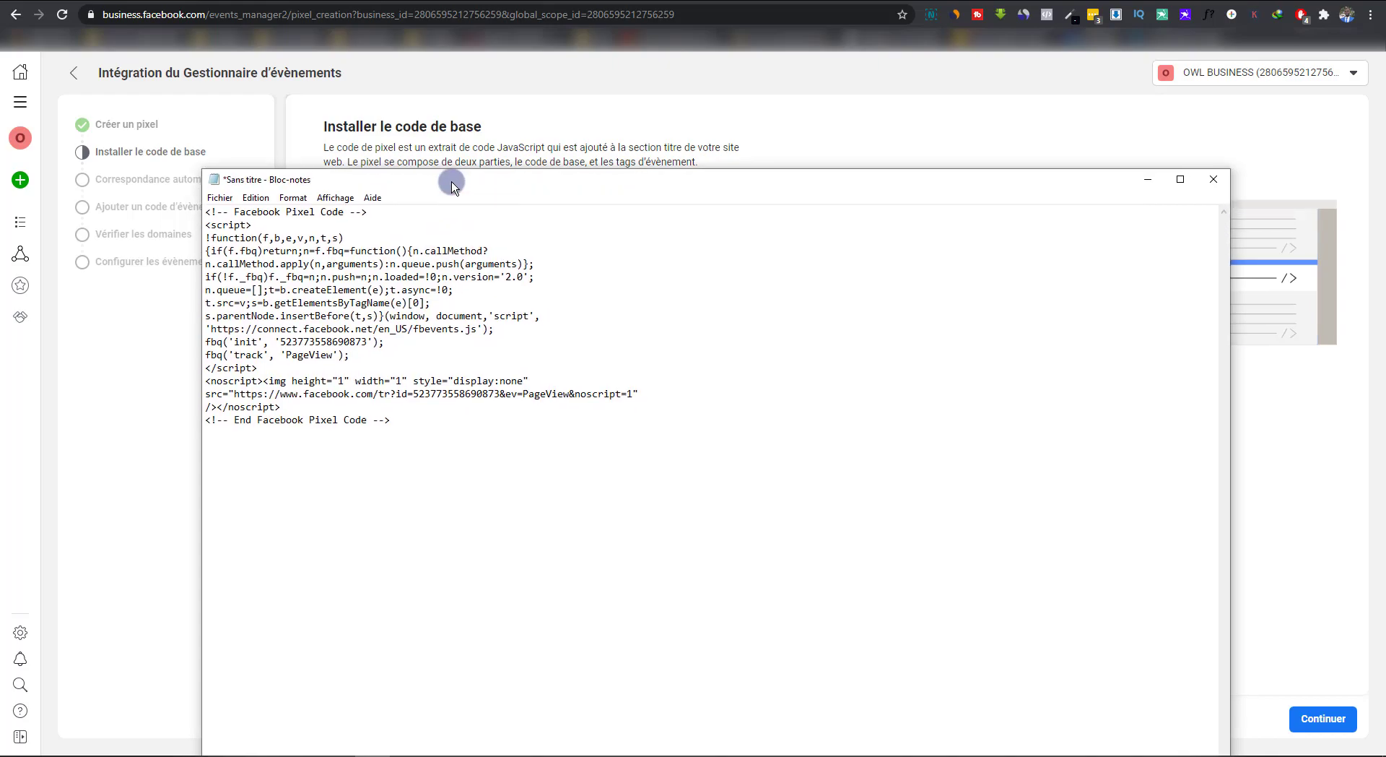
{"action": "key", "text": "ctrl+plus"}
{"action": "key", "text": "ctrl+plus"}
{"action": "key", "text": "ctrl+plus"}
{"action": "key", "text": "ctrl+plus"}
{"action": "key", "text": "ctrl+plus"}
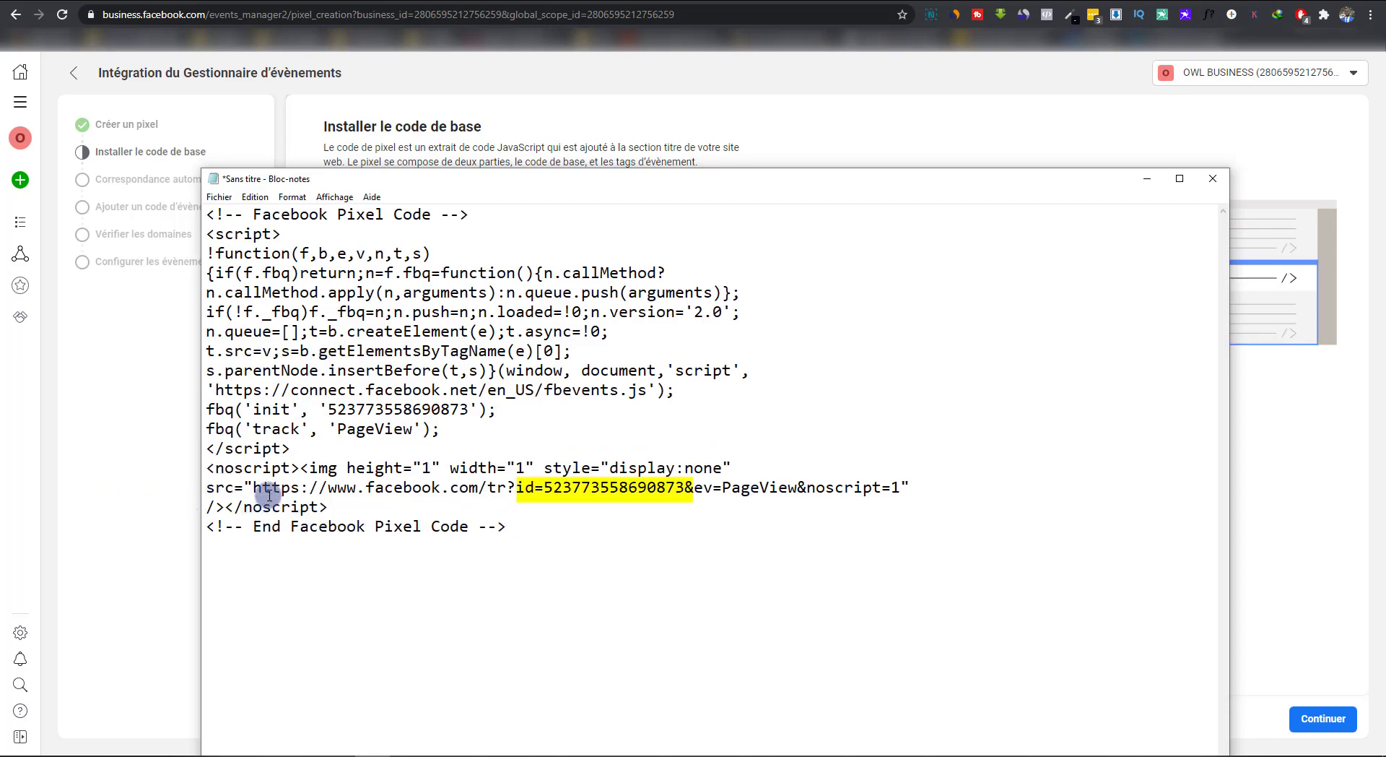
{"action": "left_click_drag", "start_coordinate": [254, 488], "coordinate": [338, 489]}
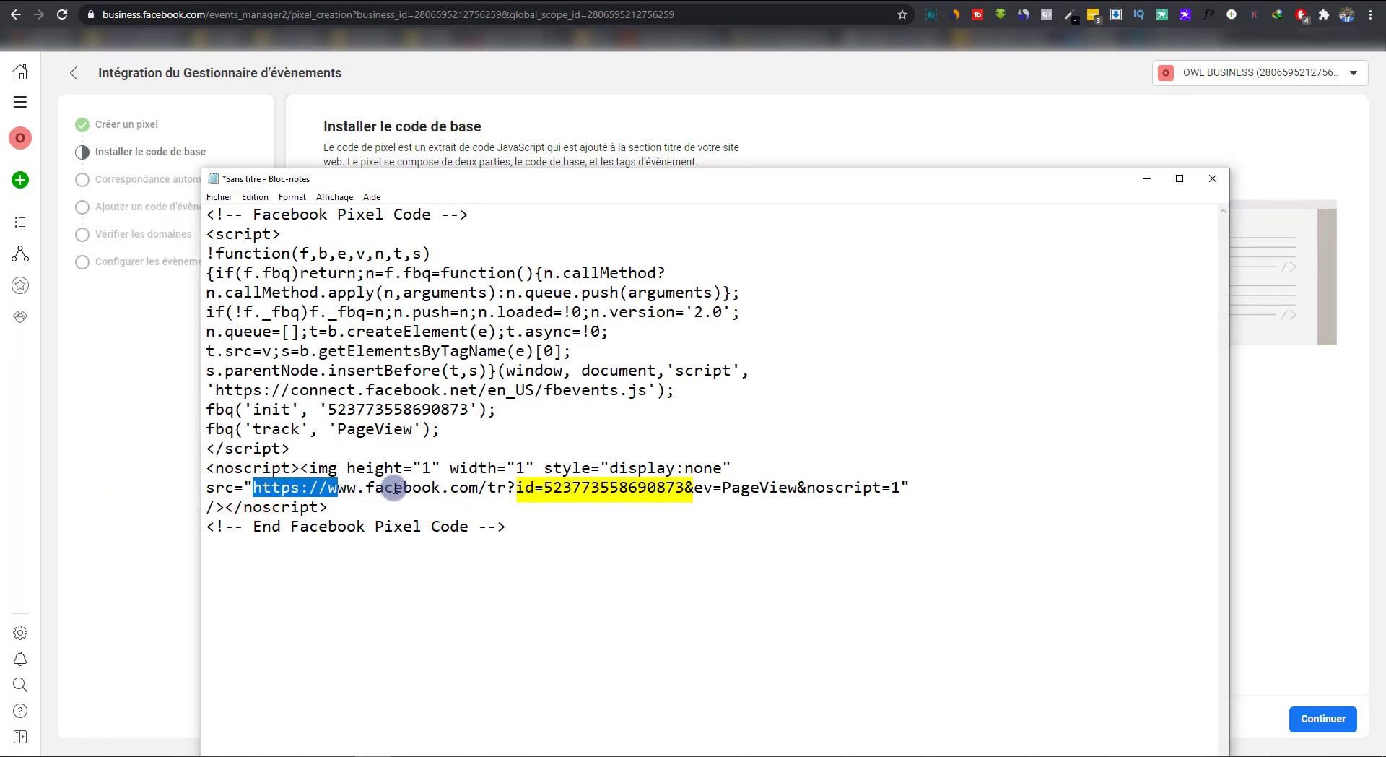
{"action": "left_click", "coordinate": [549, 489]}
{"action": "left_click_drag", "start_coordinate": [549, 488], "coordinate": [658, 494]}
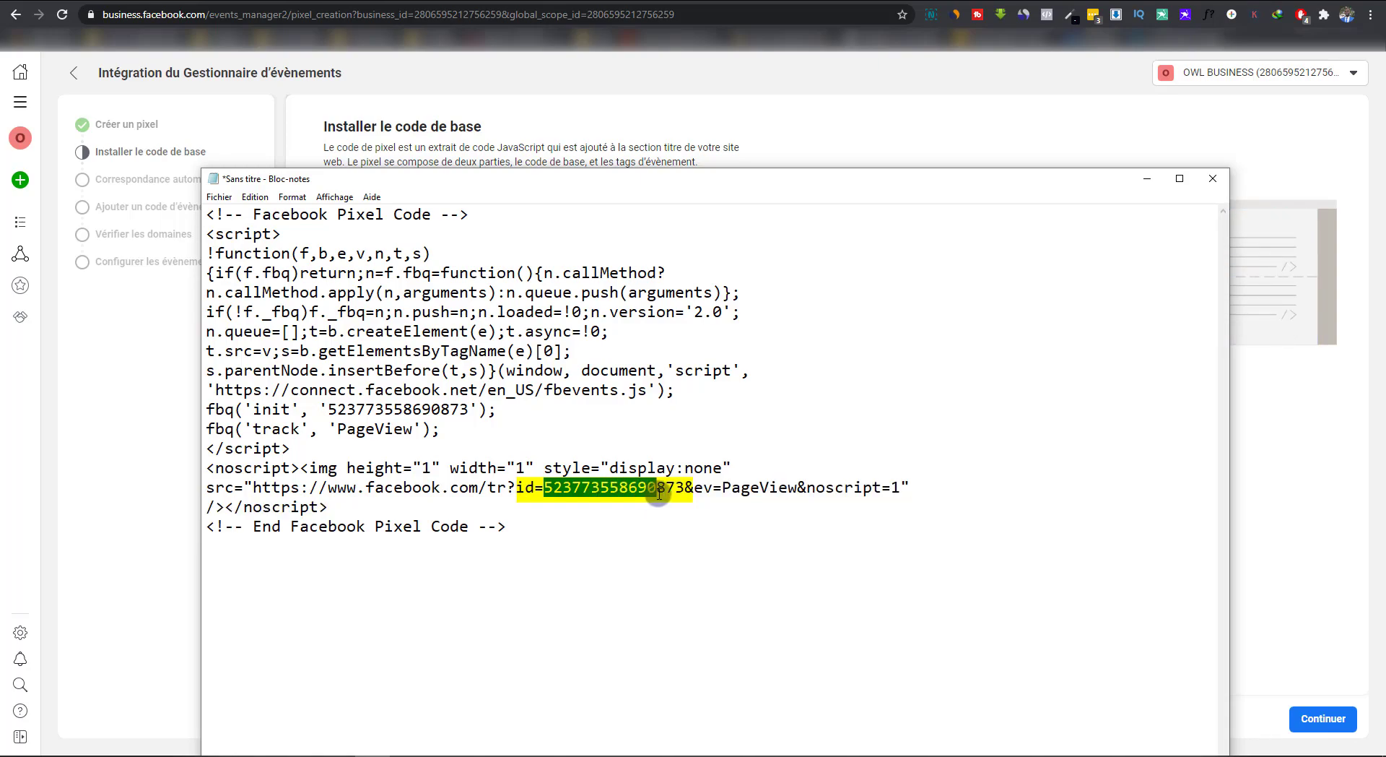
{"action": "left_click_drag", "start_coordinate": [685, 492], "coordinate": [546, 491]}
{"action": "right_click", "coordinate": [556, 491]}
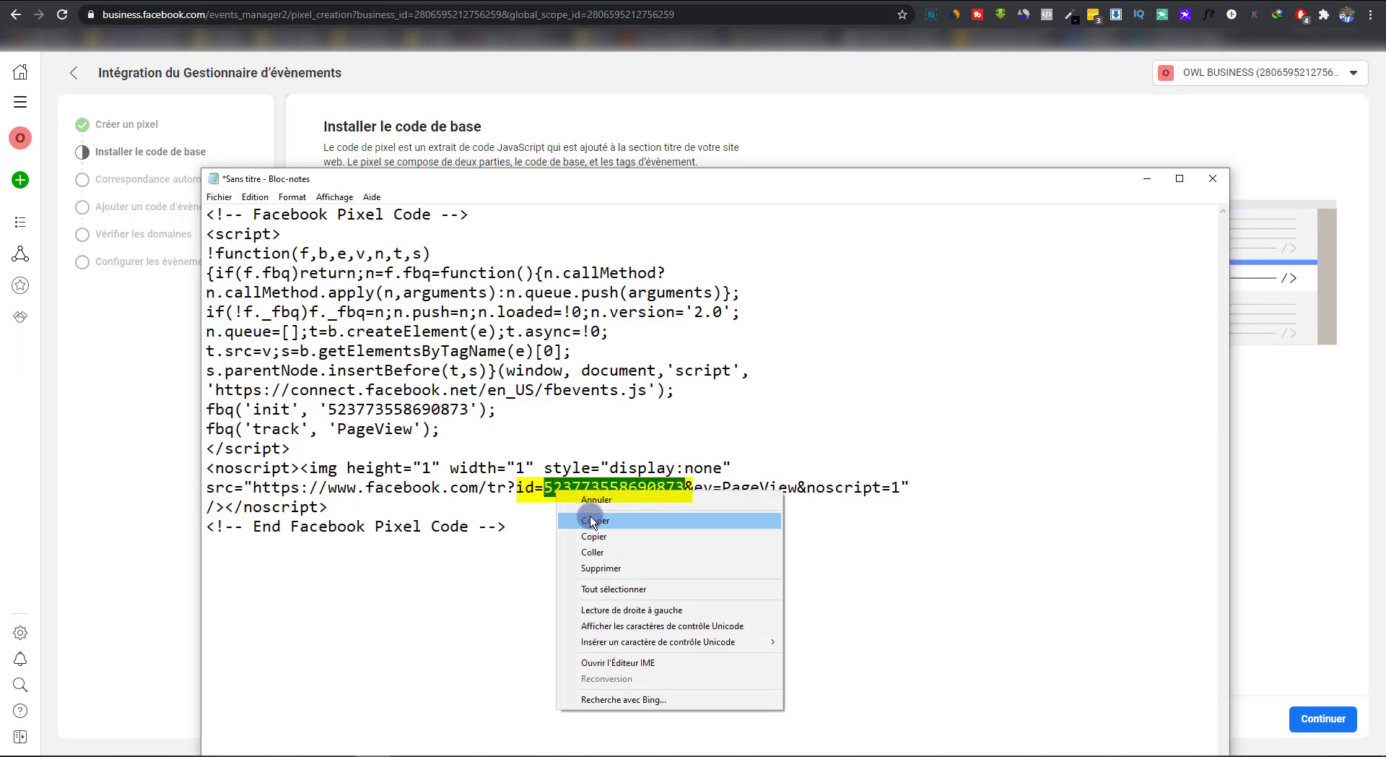
{"action": "left_click", "coordinate": [586, 541]}
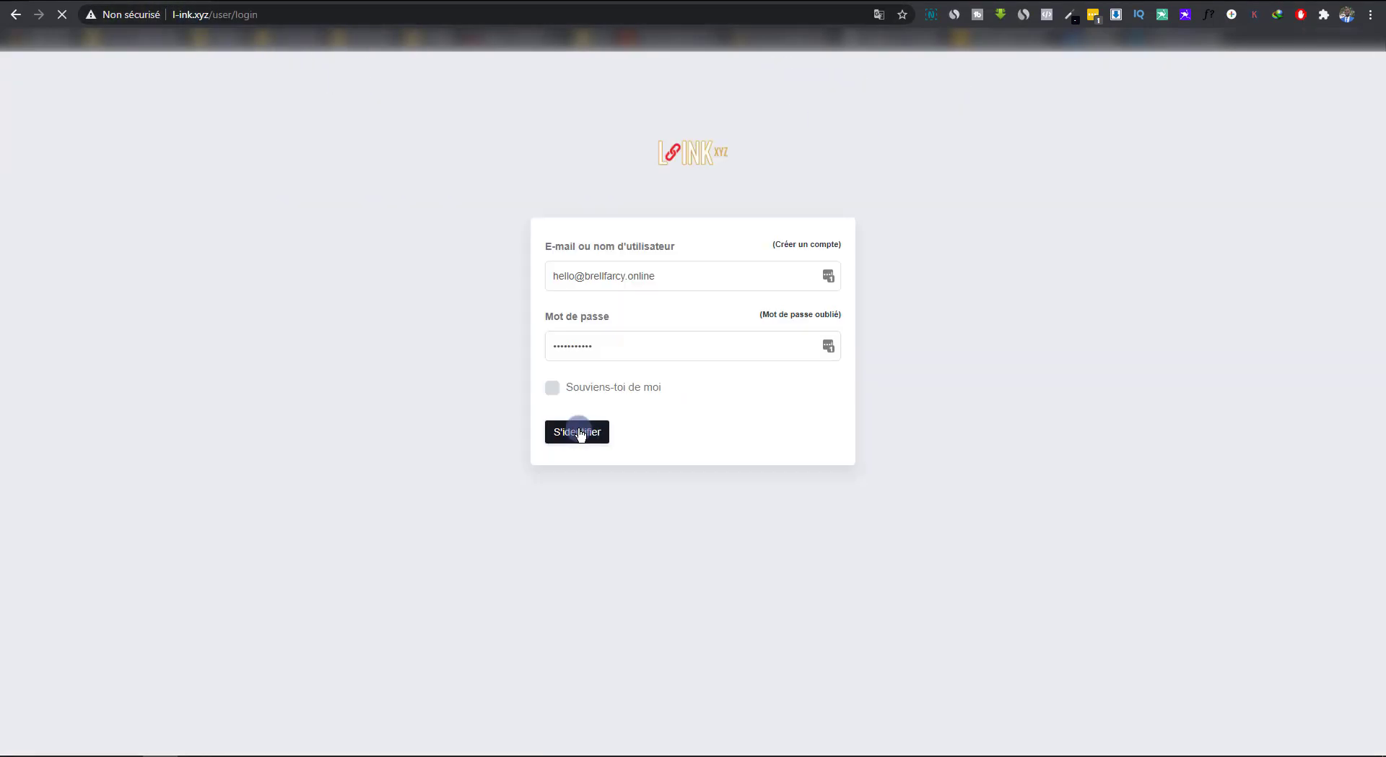
Step: Sign in to l-ink.xyz with the prefilled credentials and open the Pixels de suivi page
{"action": "left_click", "coordinate": [576, 430]}
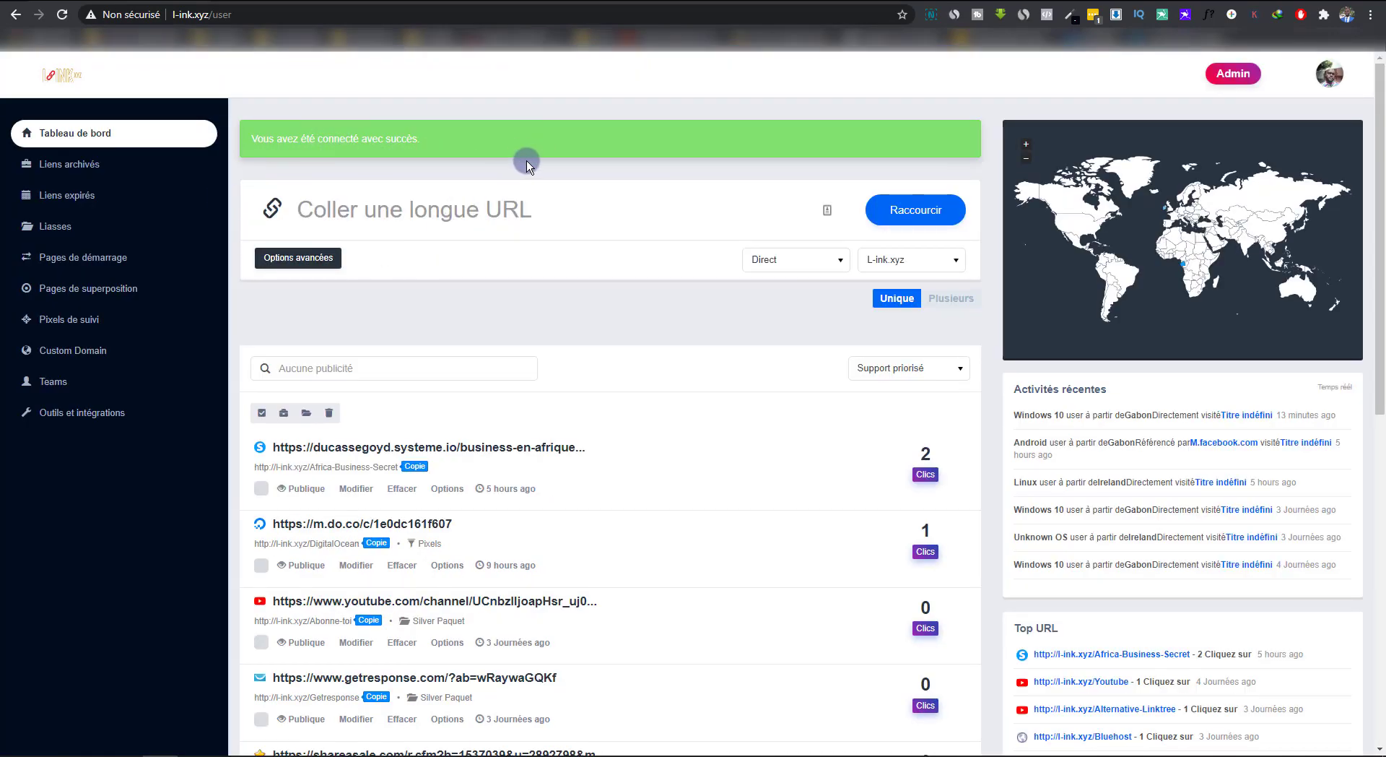
{"action": "left_click", "coordinate": [78, 328]}
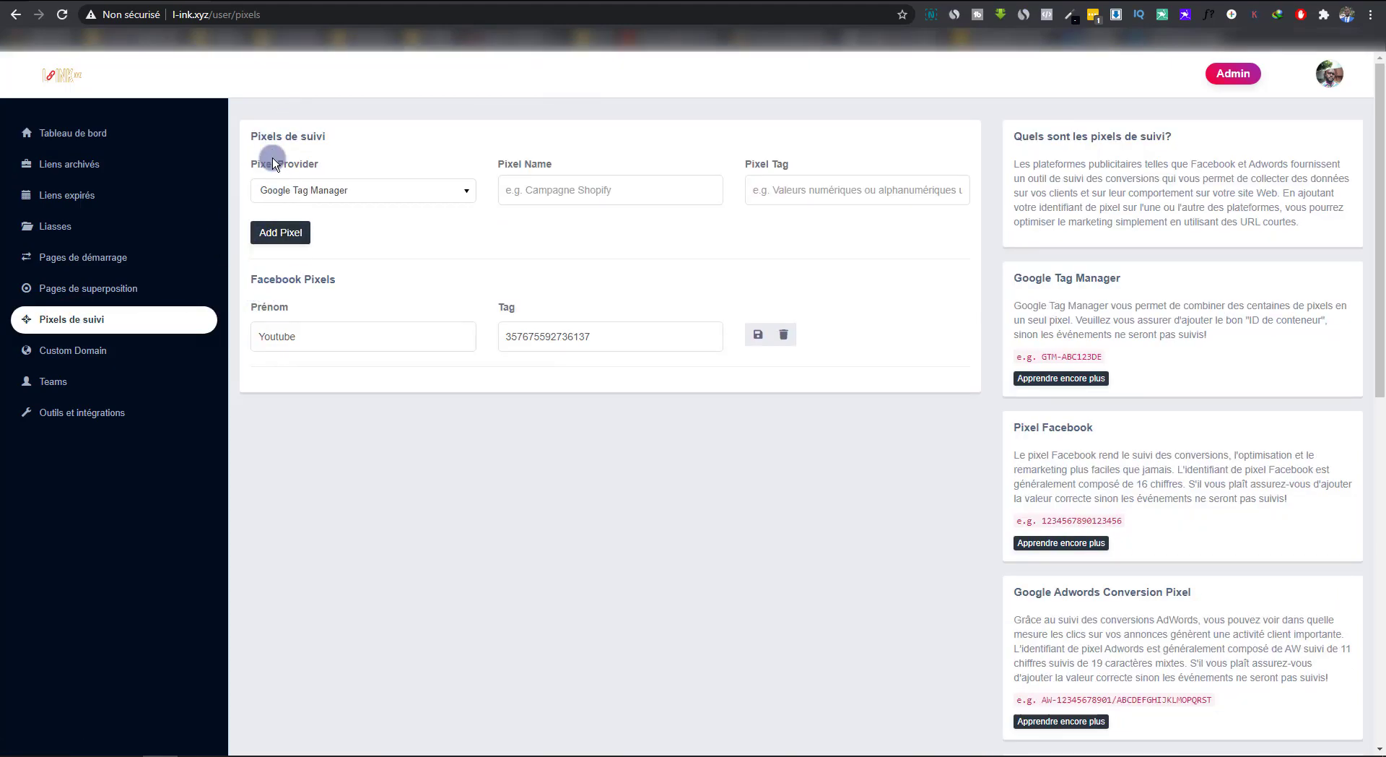
Step: Set the new tracking pixel's provider to Facebook and its name to Quora
{"action": "left_click", "coordinate": [356, 190]}
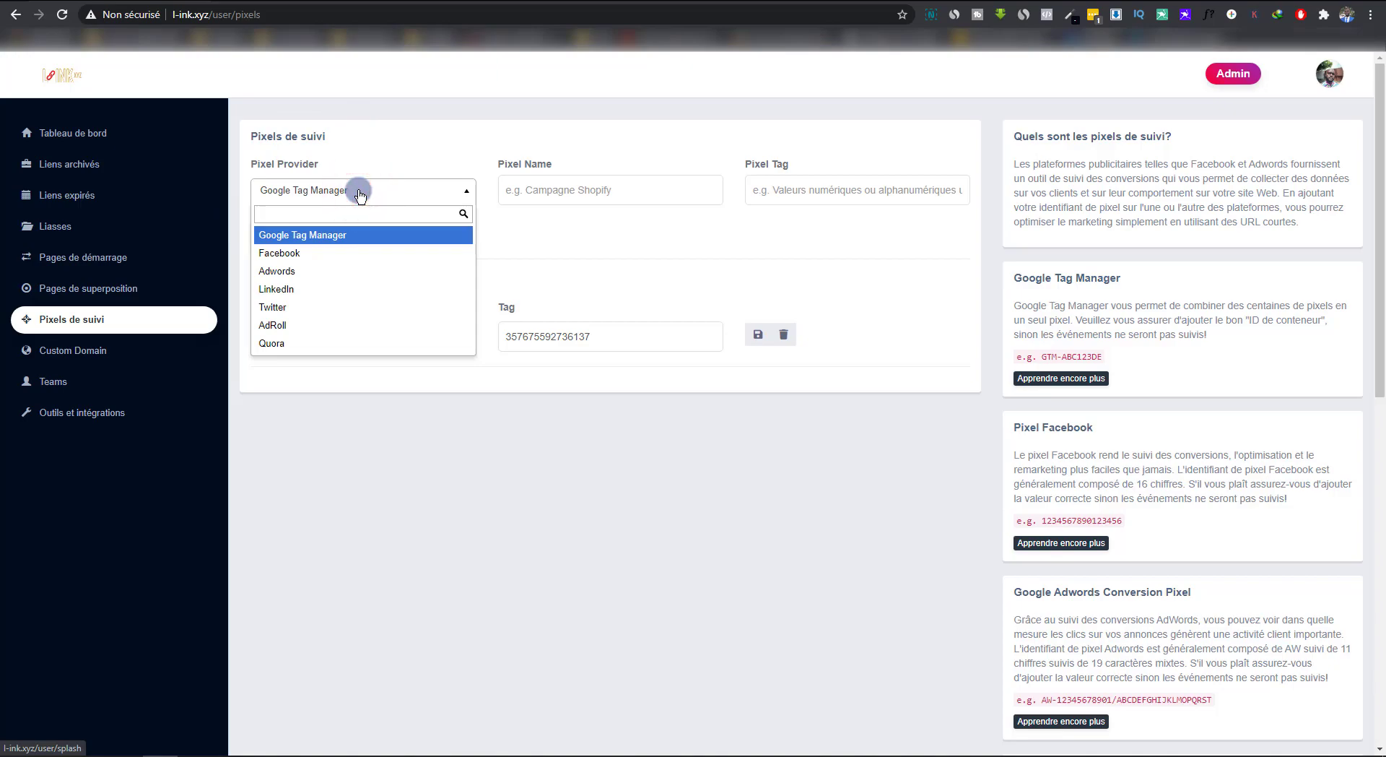
{"action": "left_click", "coordinate": [336, 260]}
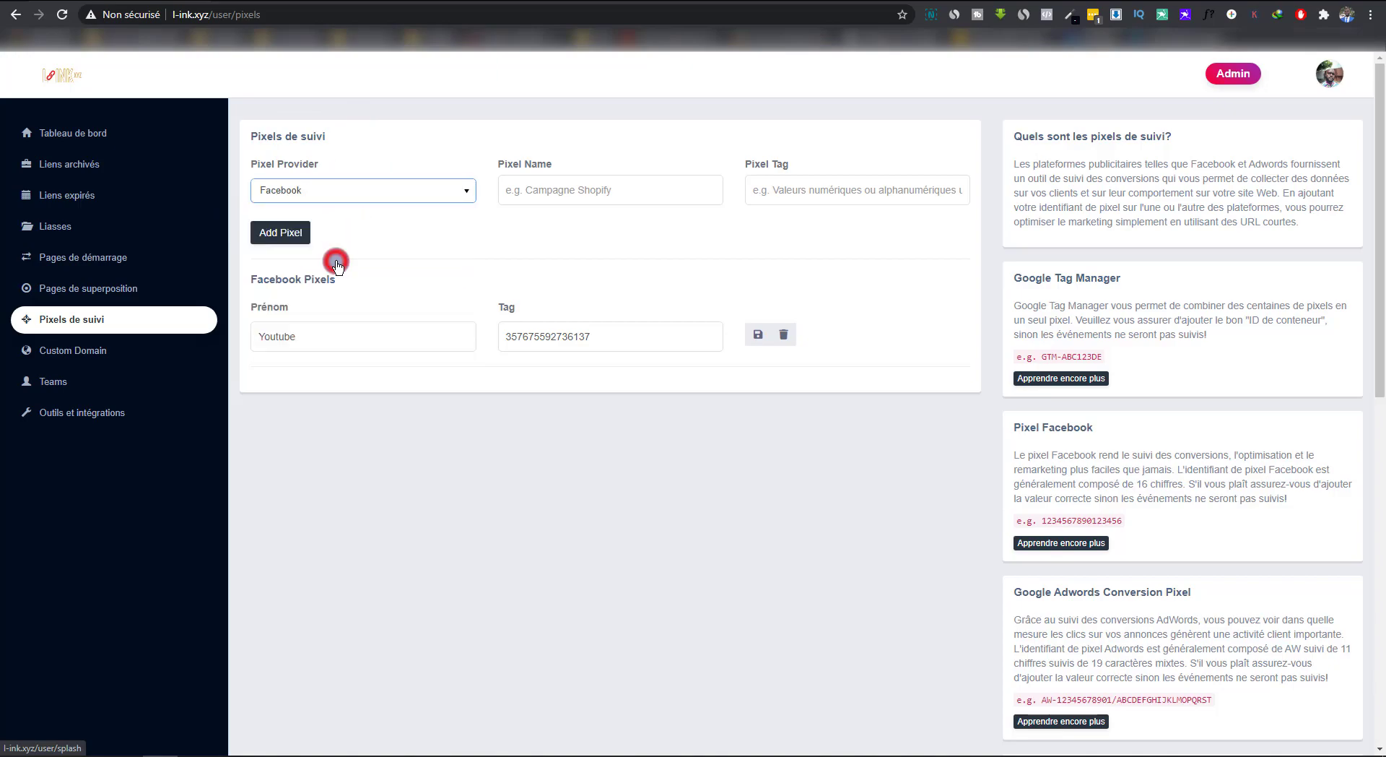
{"action": "left_click", "coordinate": [555, 192]}
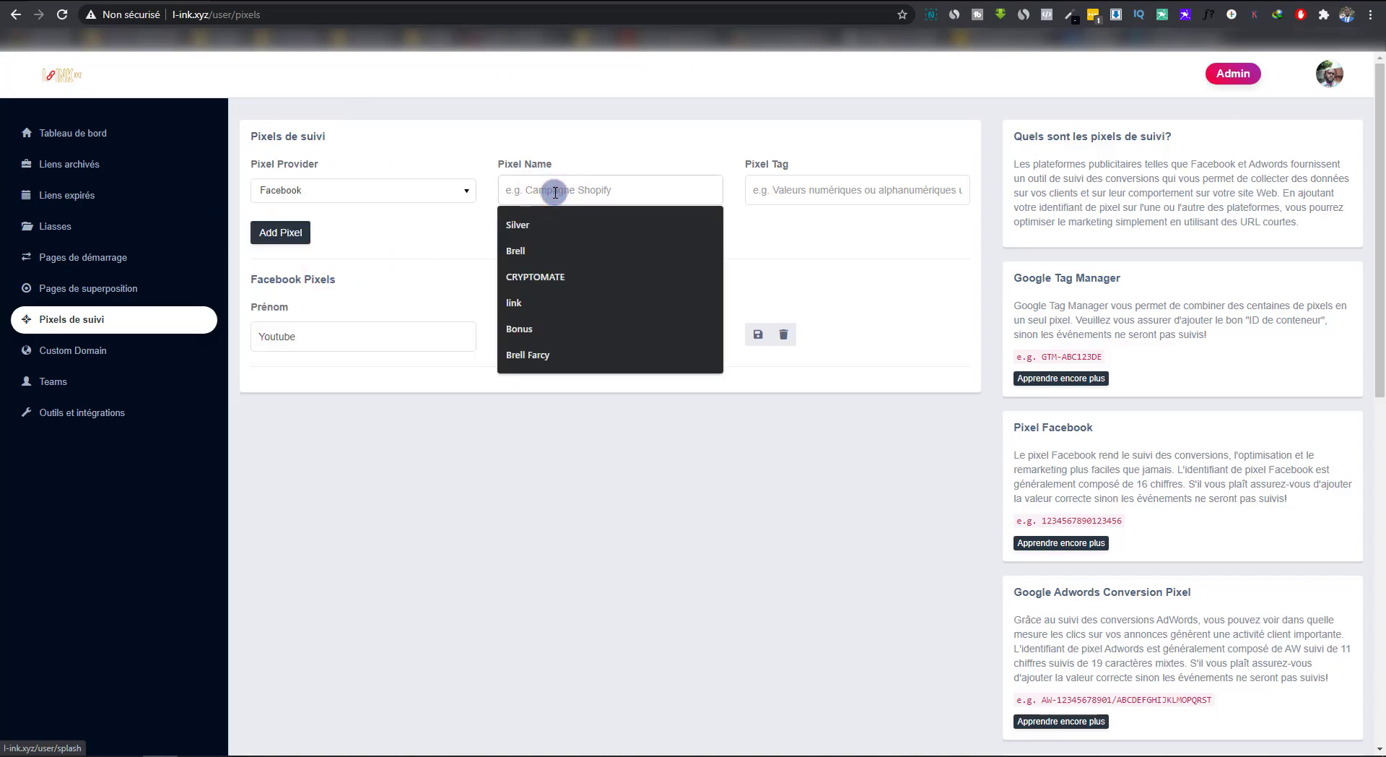
{"action": "type", "text": "Quora"}
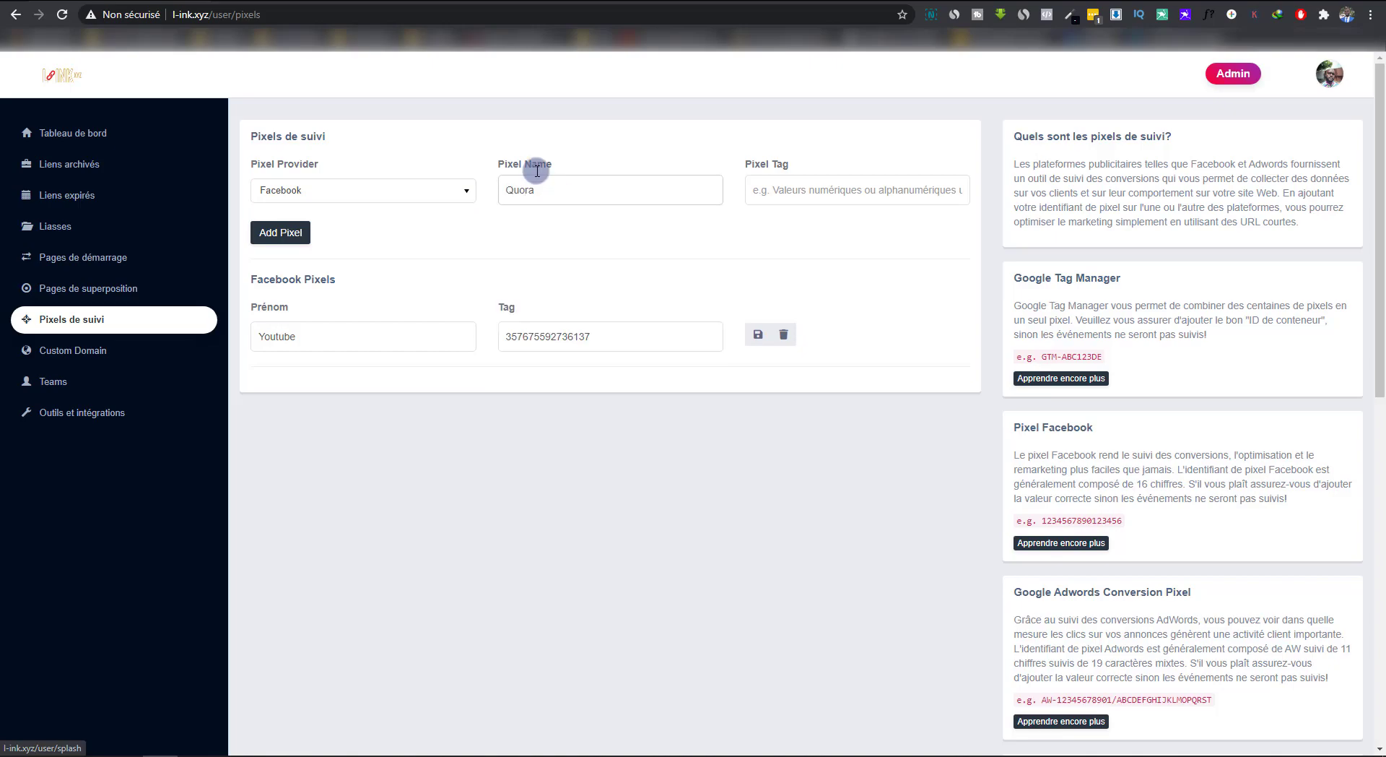
Step: Read the Pixel Facebook guidance about the expected format of the pixel identifier
{"action": "left_click", "coordinate": [888, 192]}
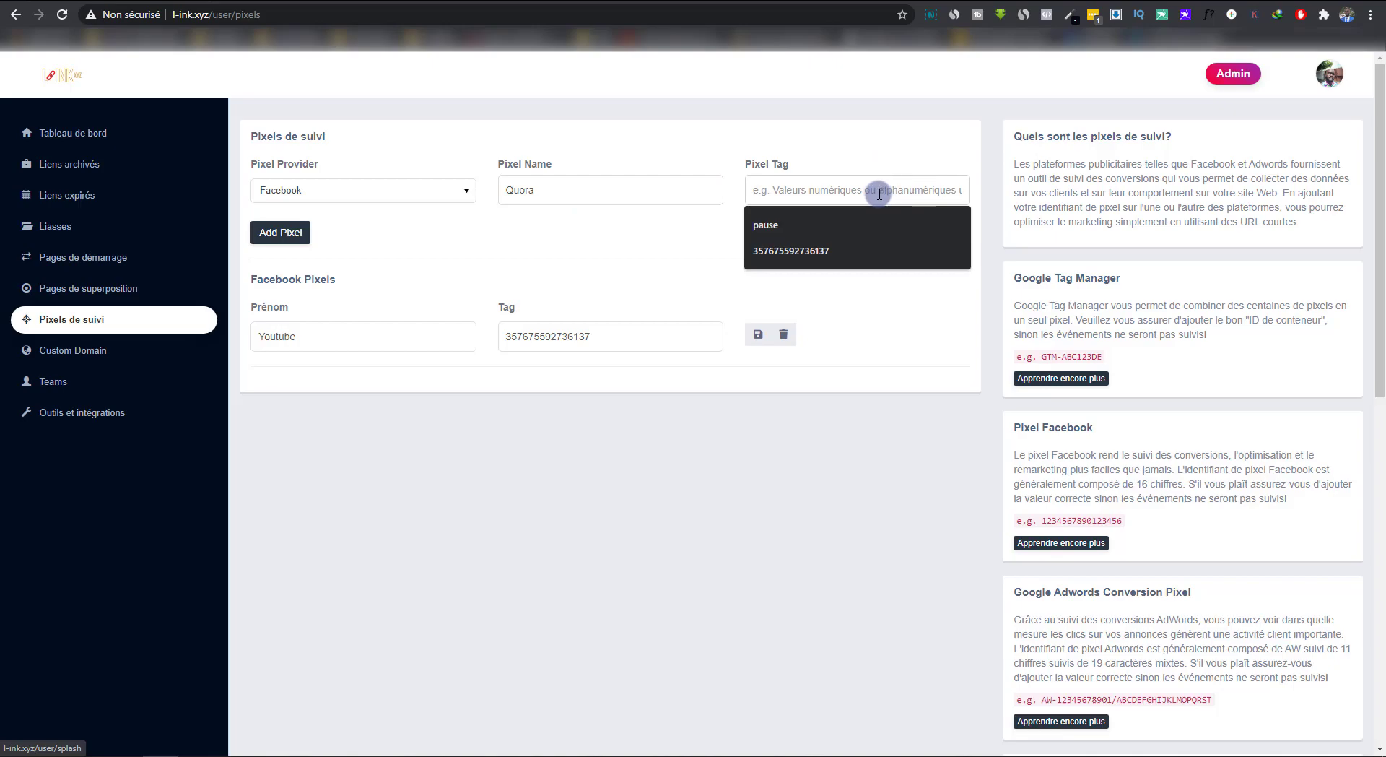
{"action": "left_click", "coordinate": [837, 413]}
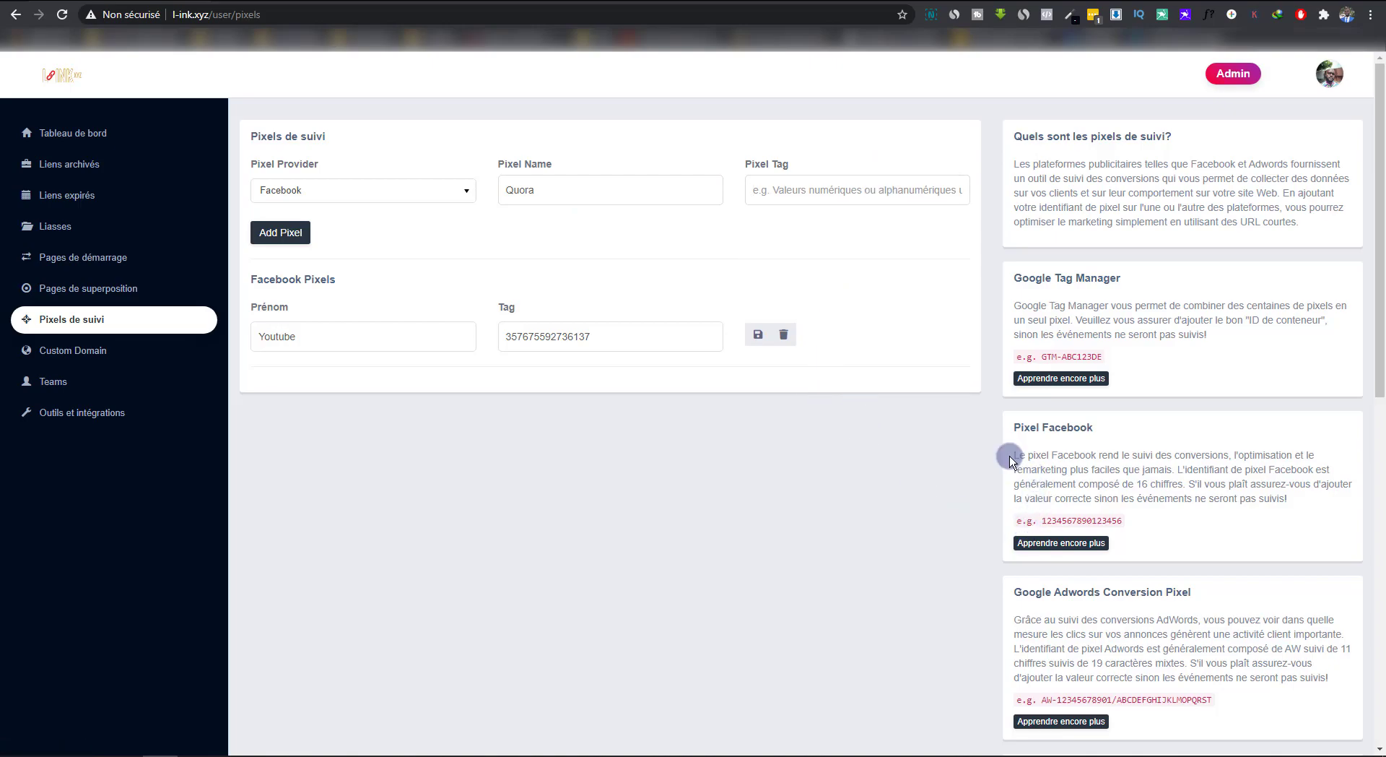
{"action": "left_click_drag", "start_coordinate": [1012, 454], "coordinate": [1255, 496]}
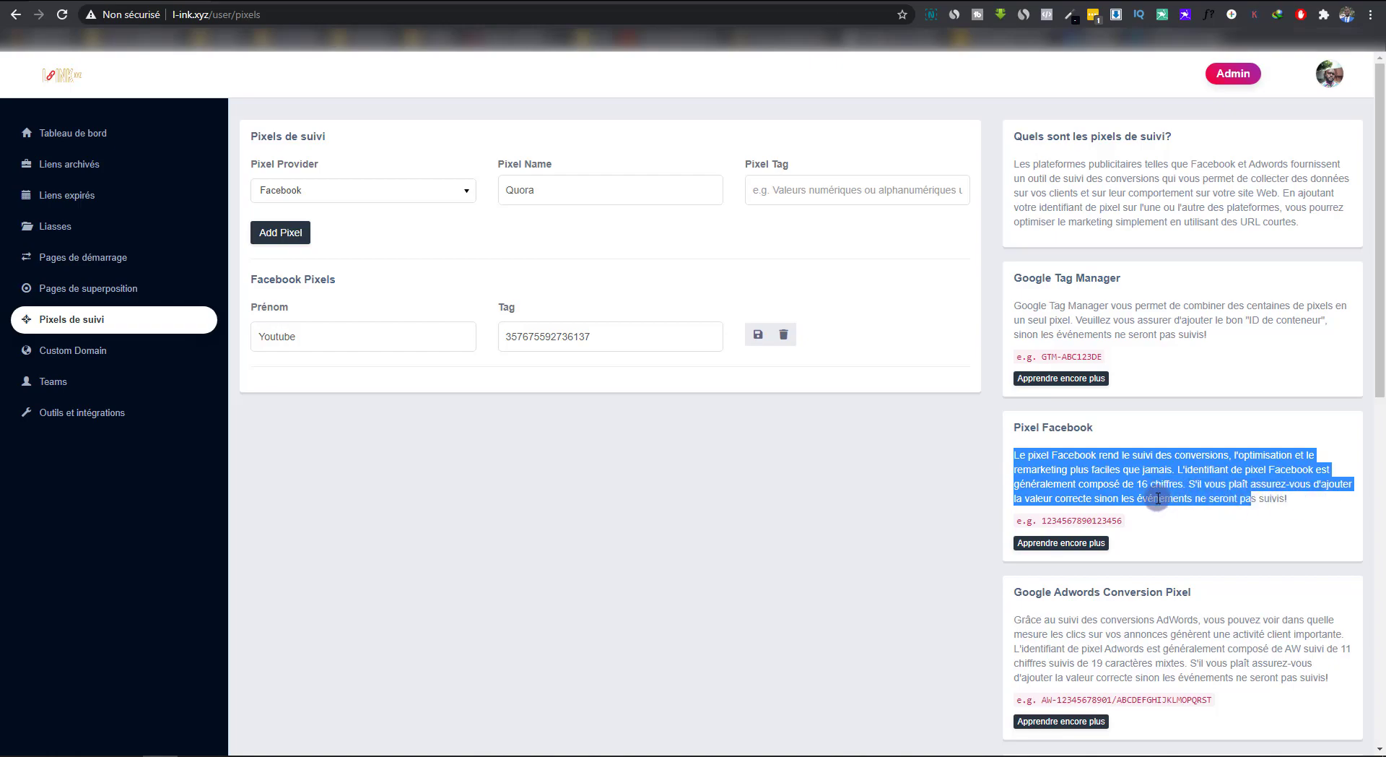
{"action": "left_click", "coordinate": [1257, 503]}
Step: Paste the Facebook pixel ID as the Quora pixel's tag in l-ink.xyz and add the pixel
{"action": "mouse_move", "coordinate": [244, 745]}
{"action": "left_click", "coordinate": [372, 742]}
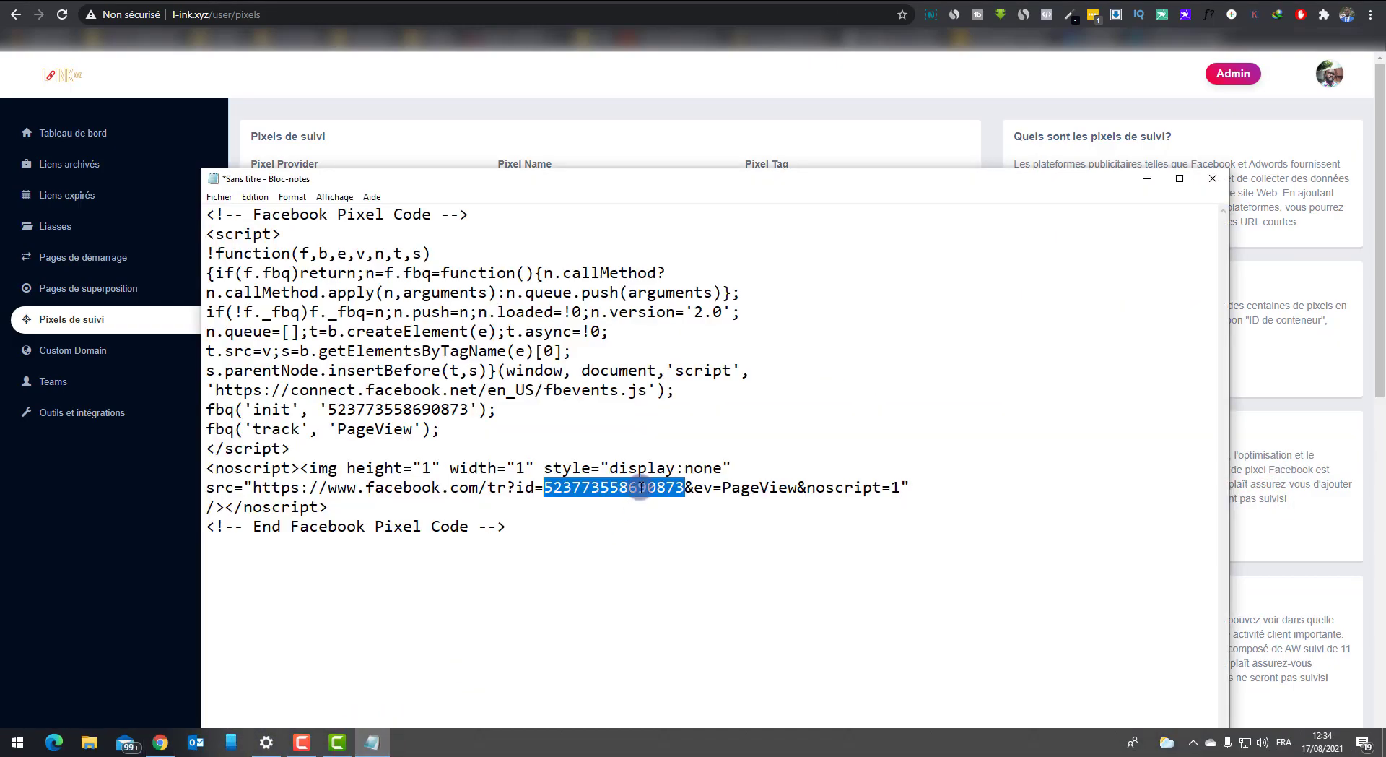
{"action": "left_click", "coordinate": [760, 123]}
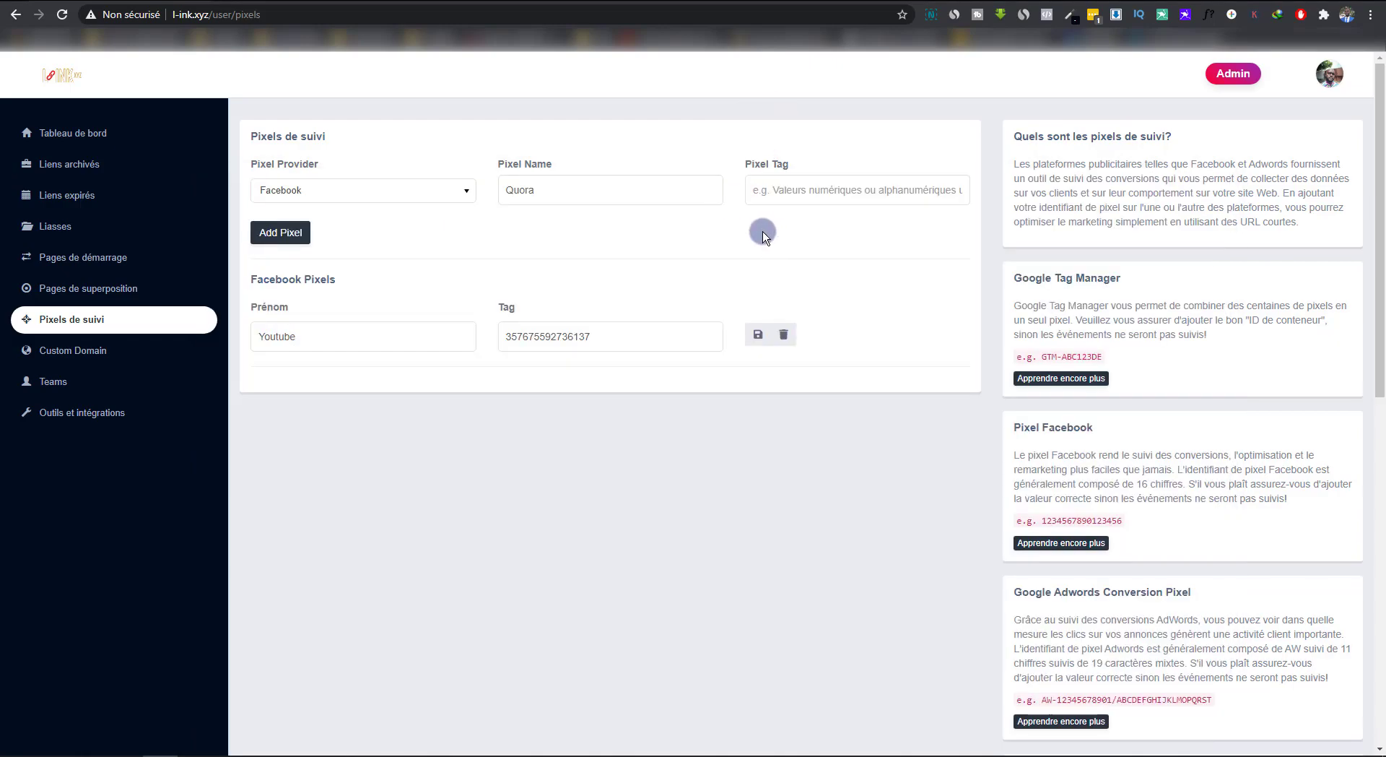
{"action": "left_click", "coordinate": [772, 196]}
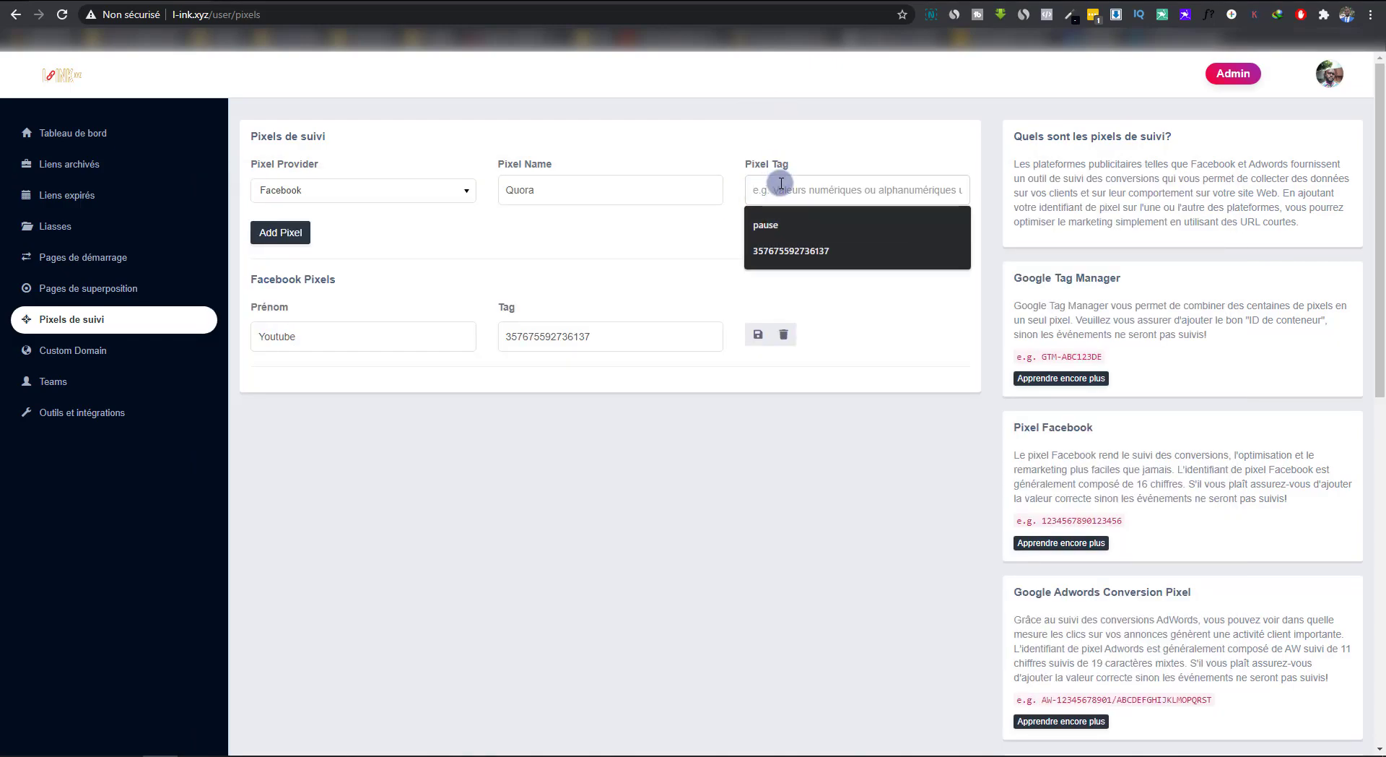
{"action": "right_click", "coordinate": [781, 183]}
{"action": "left_click", "coordinate": [806, 302]}
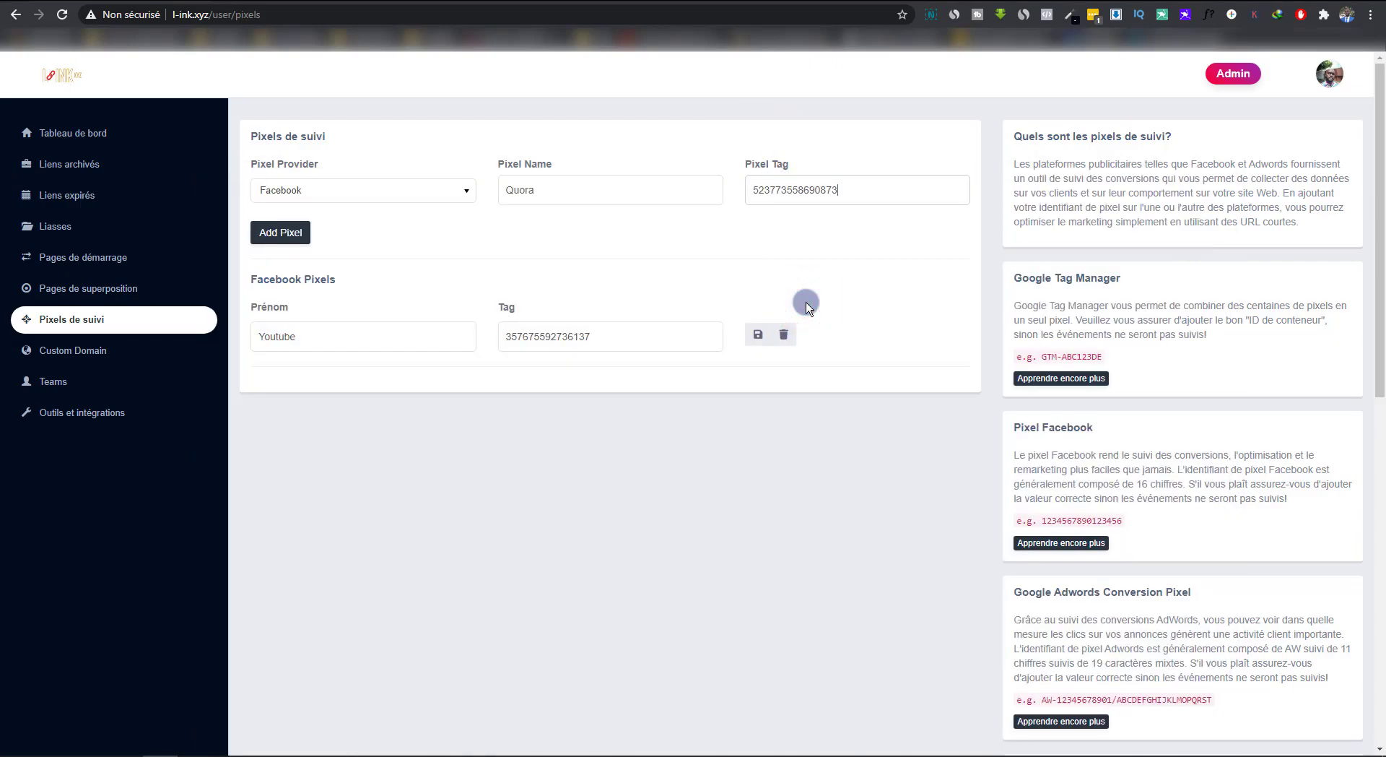
{"action": "left_click", "coordinate": [297, 233]}
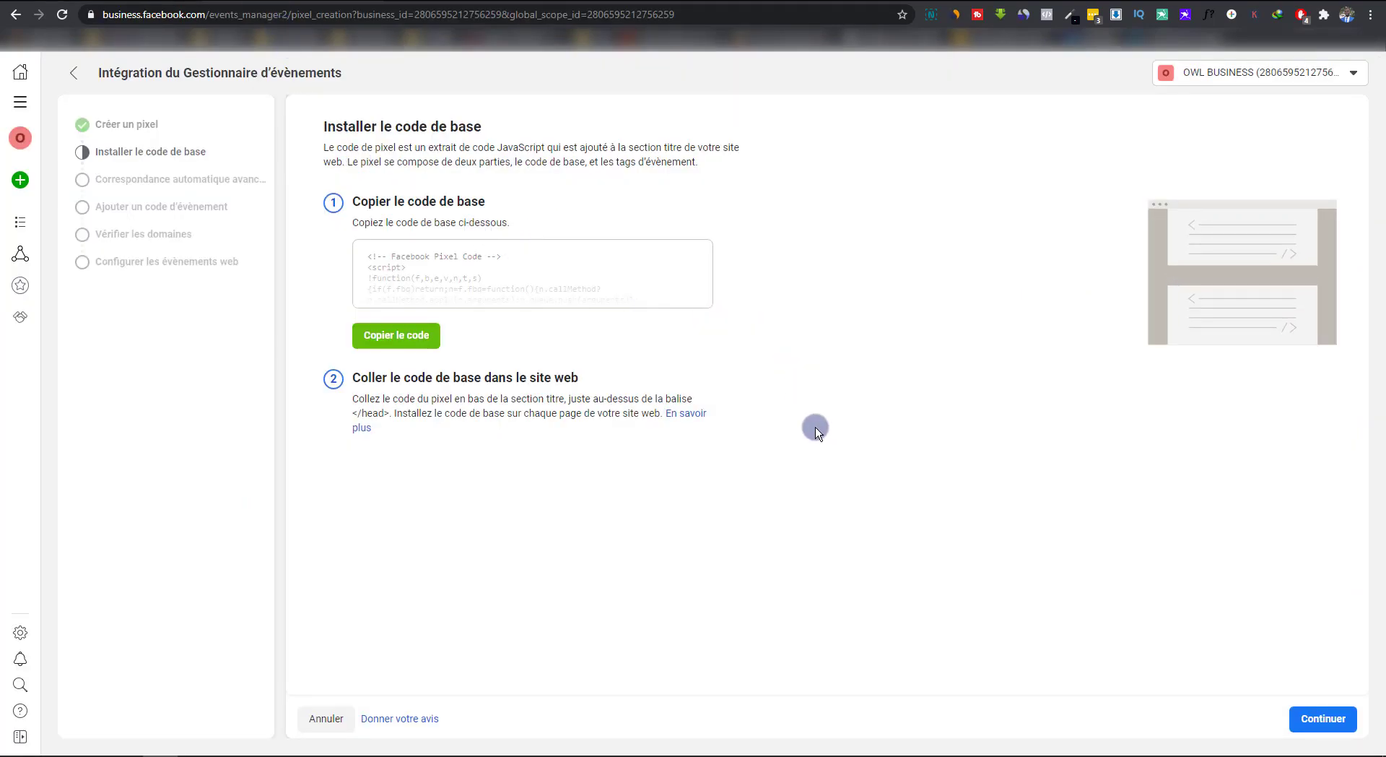
Step: Advance the Facebook pixel setup past the base code and automatic advanced matching stages to the event code stage
{"action": "left_click", "coordinate": [1325, 717]}
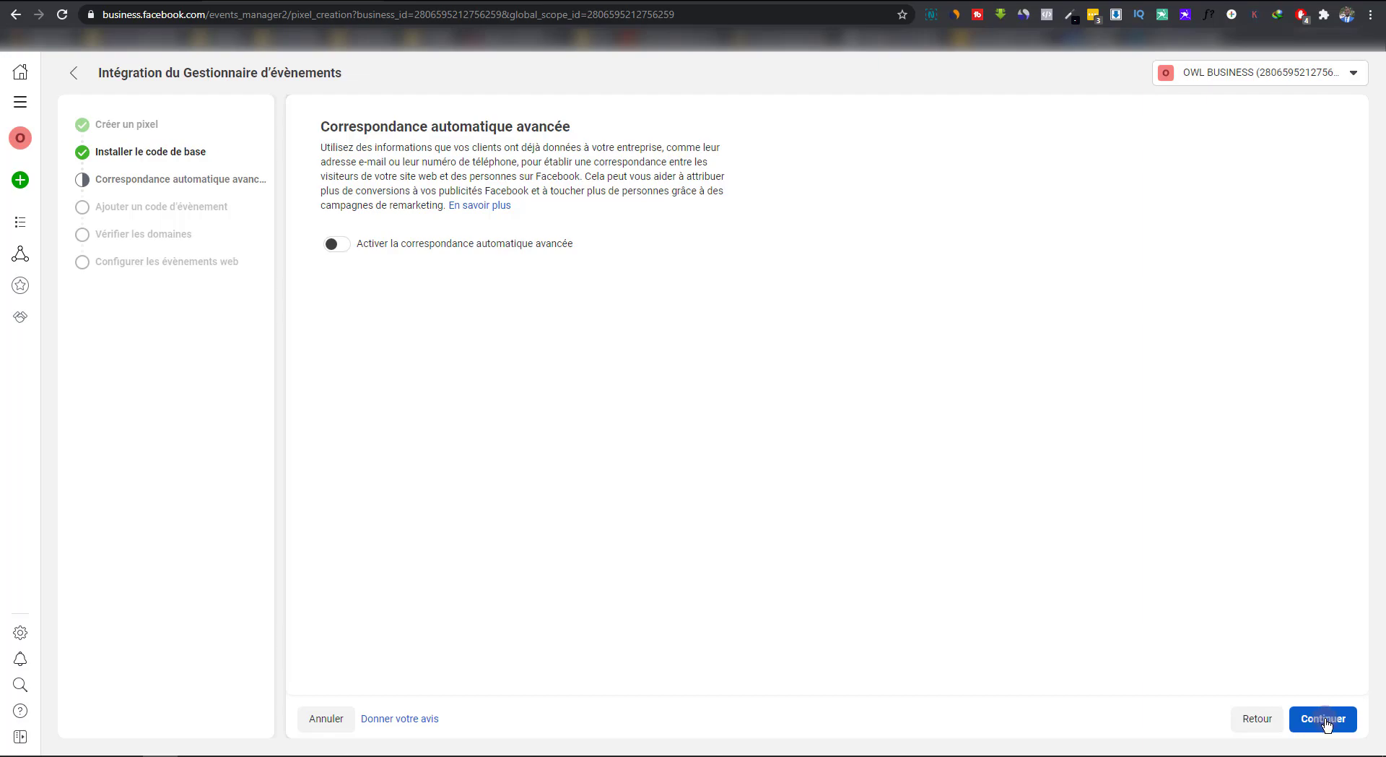
{"action": "left_click", "coordinate": [1324, 719]}
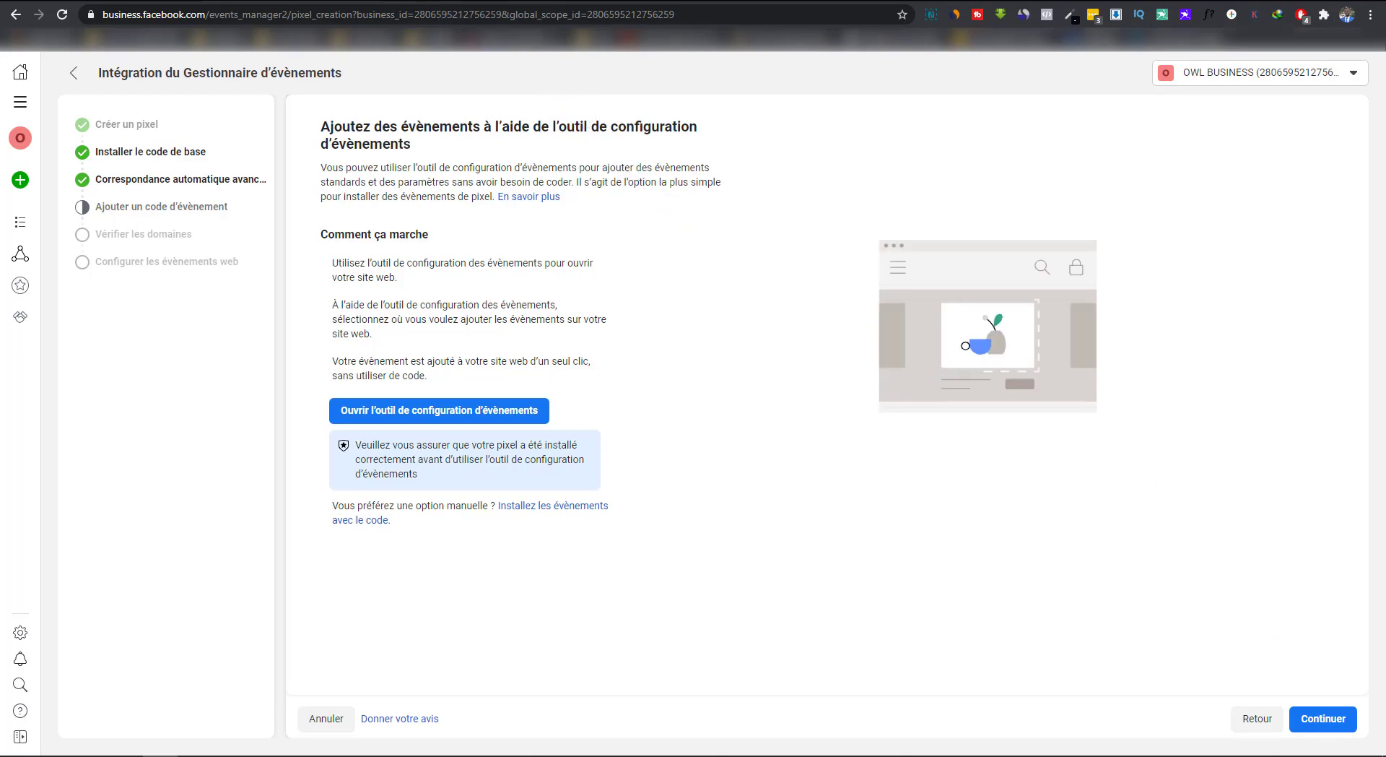
Step: Switch to the Quora marketing space, look through its publications and copy the page's web address
{"action": "left_click", "coordinate": [464, 39]}
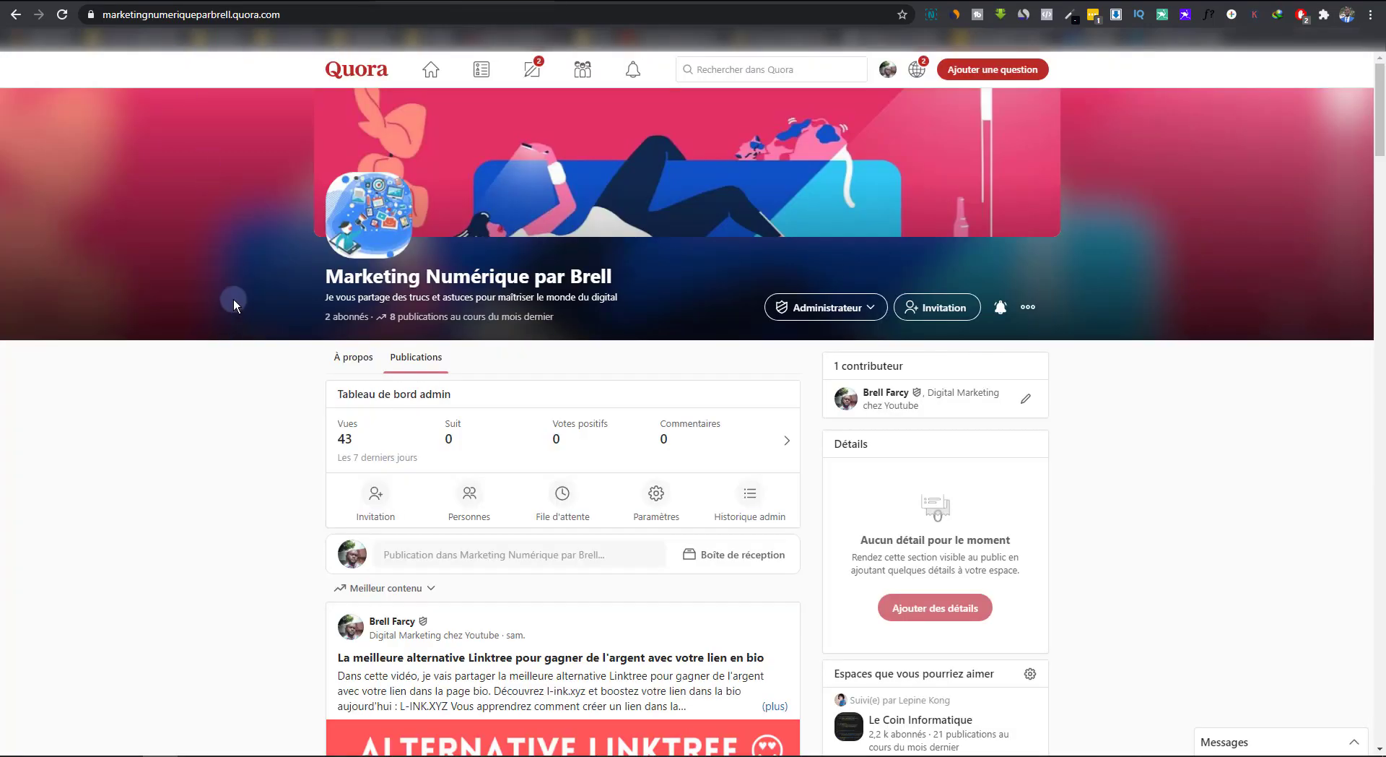
{"action": "scroll", "coordinate": [227, 354], "scroll_direction": "down", "scroll_amount": 15}
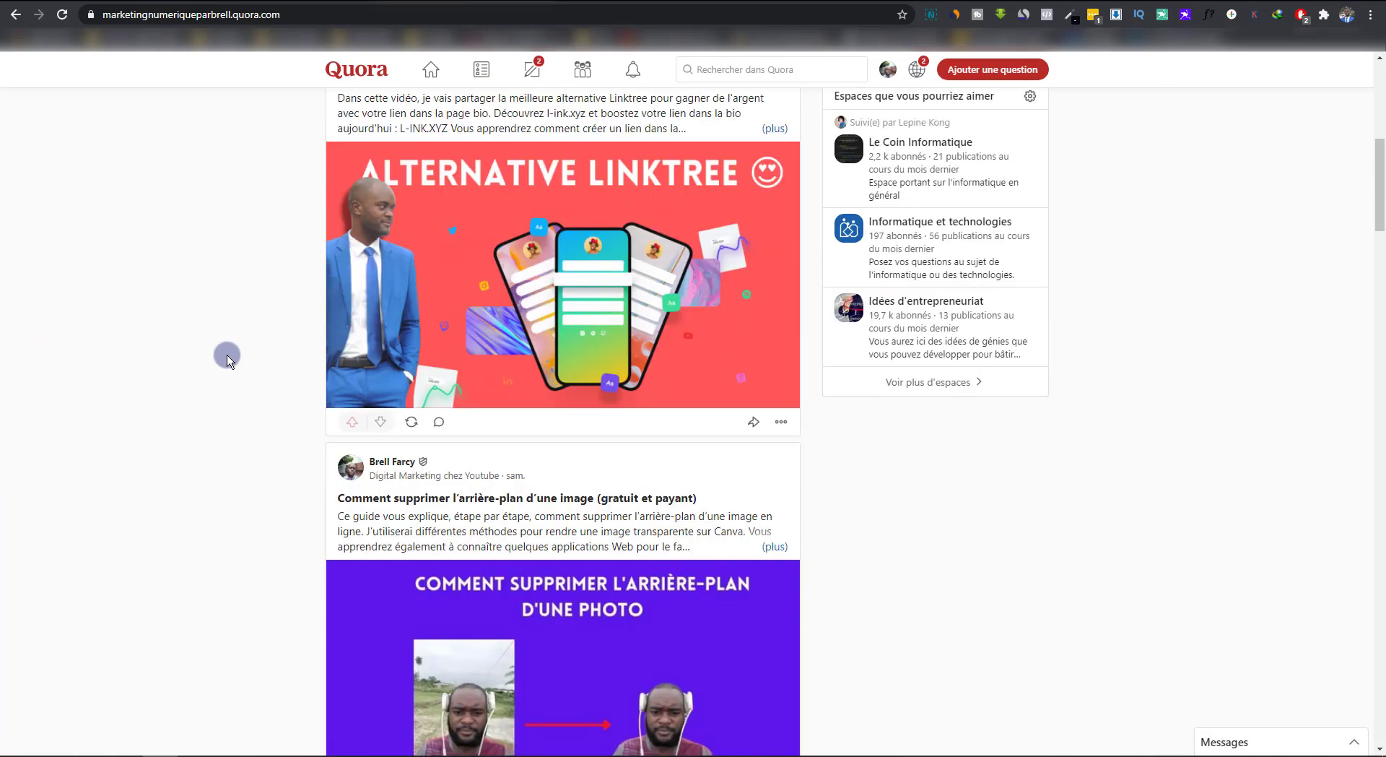
{"action": "scroll", "coordinate": [227, 354], "scroll_direction": "down", "scroll_amount": 8}
{"action": "scroll", "coordinate": [228, 352], "scroll_direction": "down", "scroll_amount": 15}
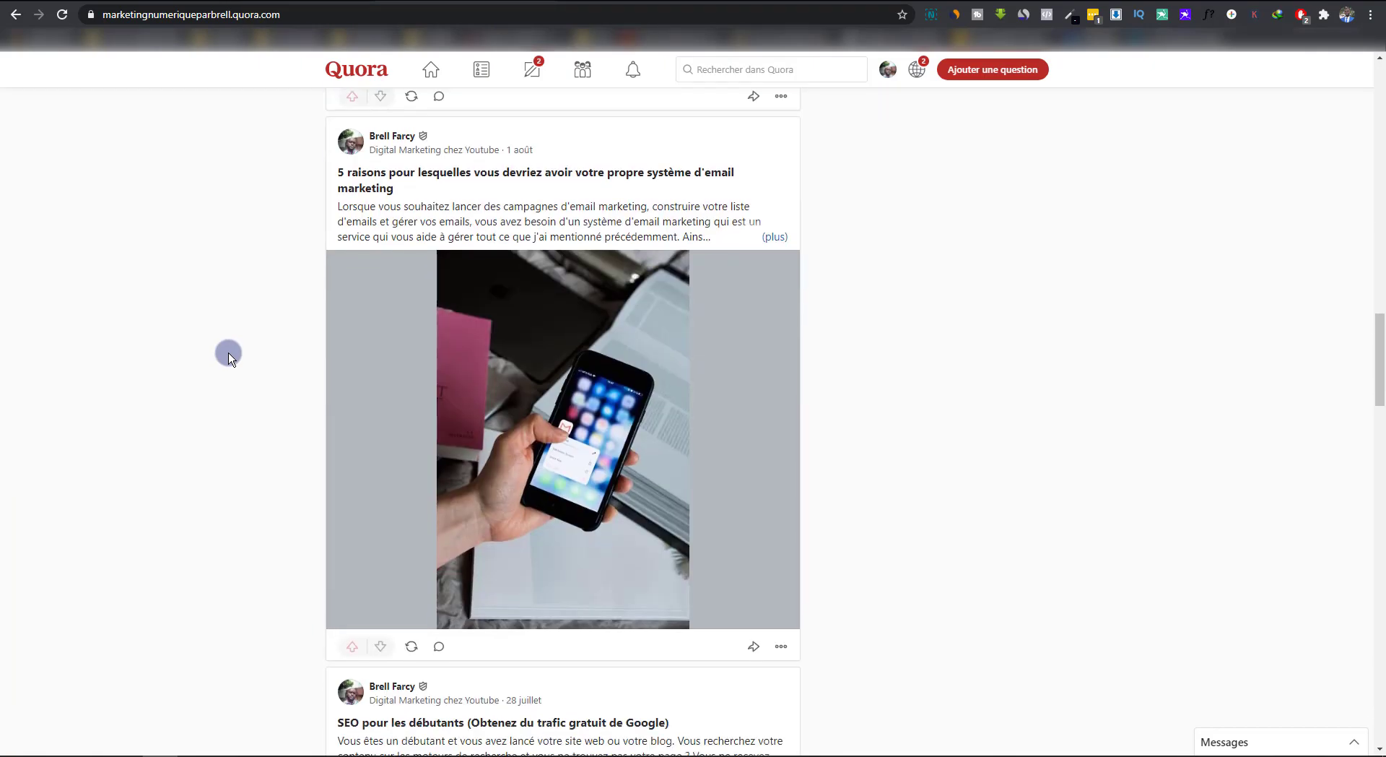
{"action": "scroll", "coordinate": [228, 352], "scroll_direction": "up", "scroll_amount": 20}
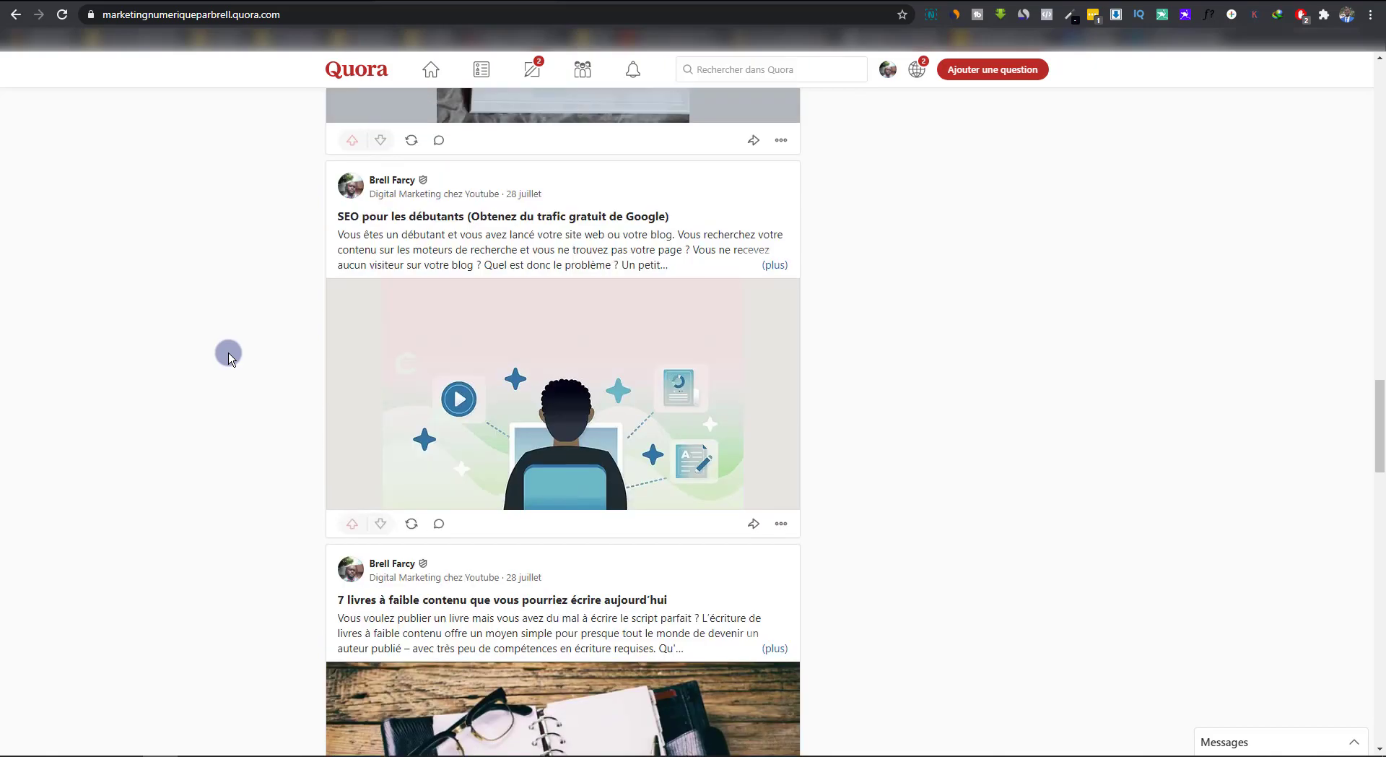
{"action": "scroll", "coordinate": [228, 352], "scroll_direction": "up", "scroll_amount": 10}
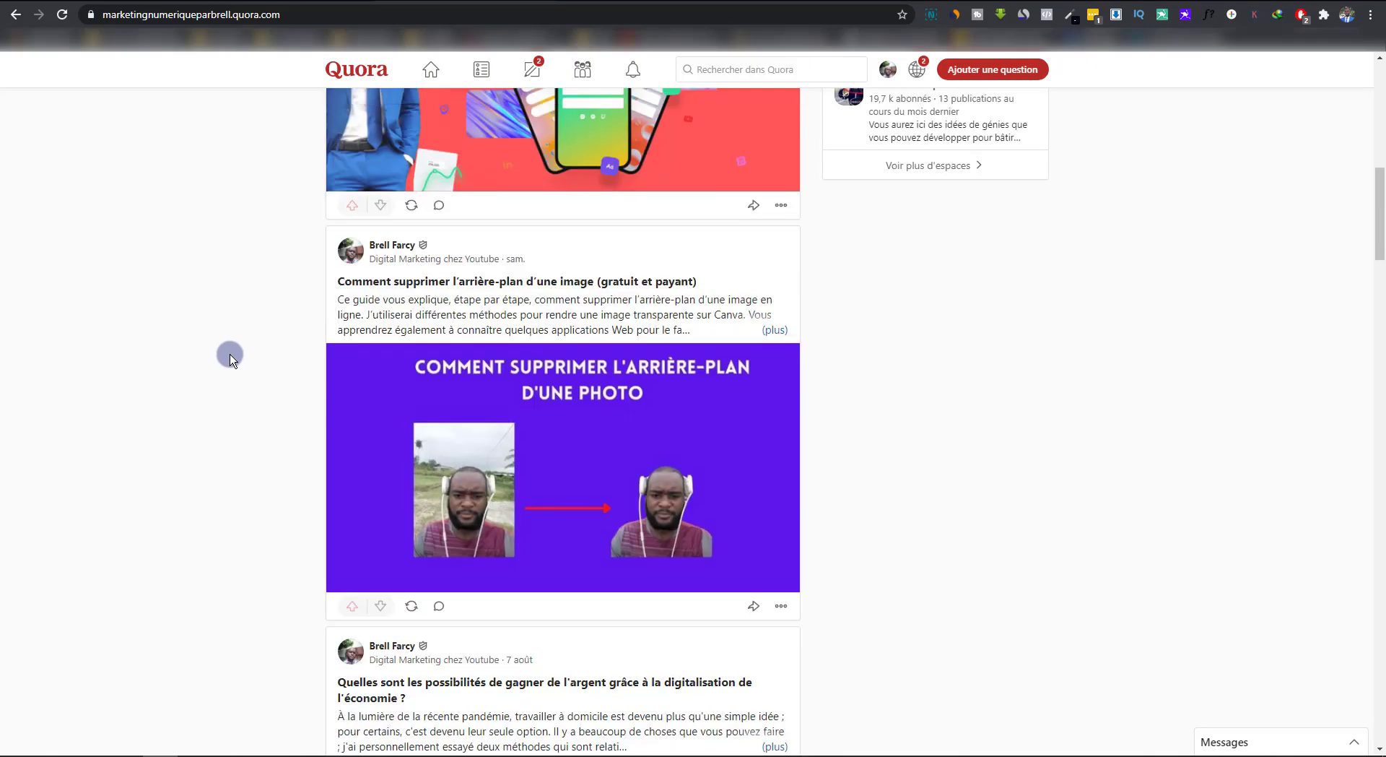
{"action": "left_click", "coordinate": [244, 16]}
{"action": "key", "text": "ctrl+c"}
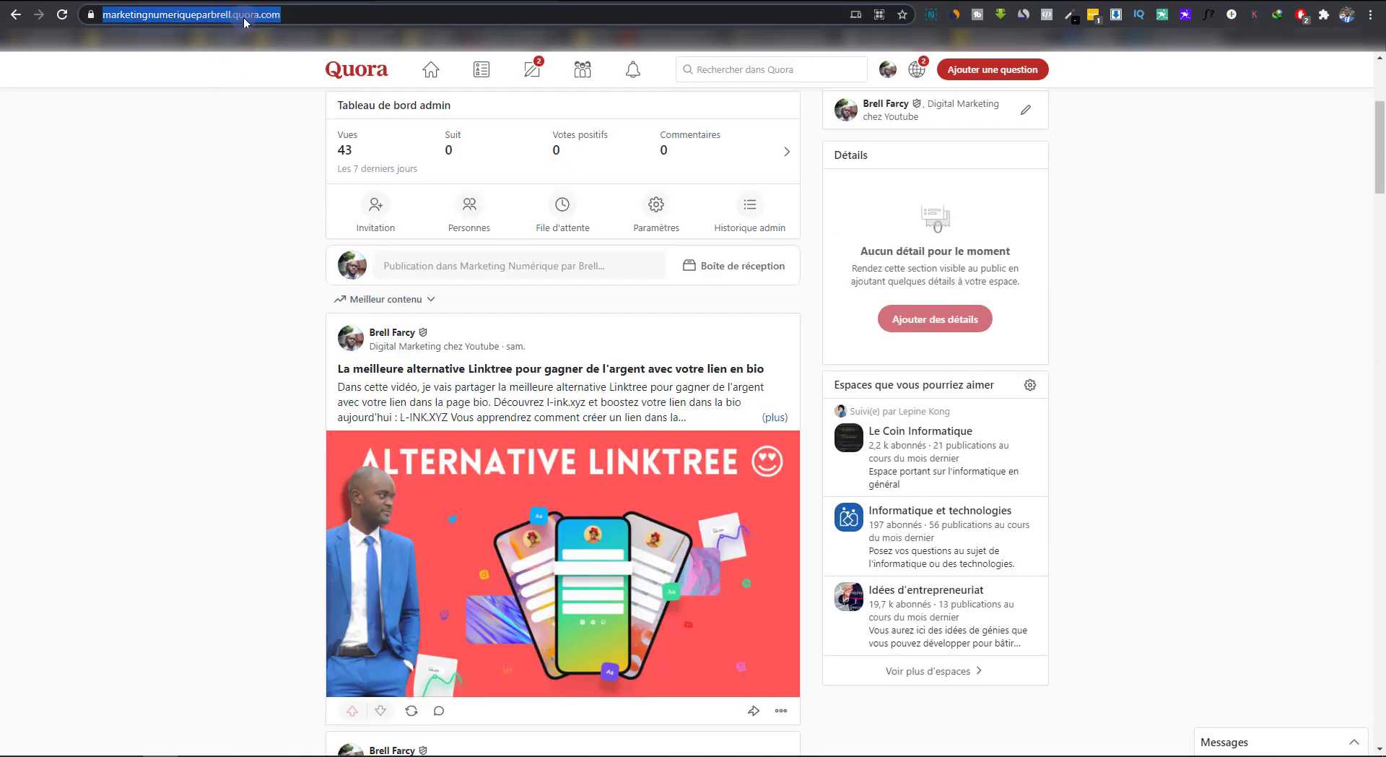
{"action": "right_click", "coordinate": [244, 20]}
{"action": "left_click", "coordinate": [306, 116]}
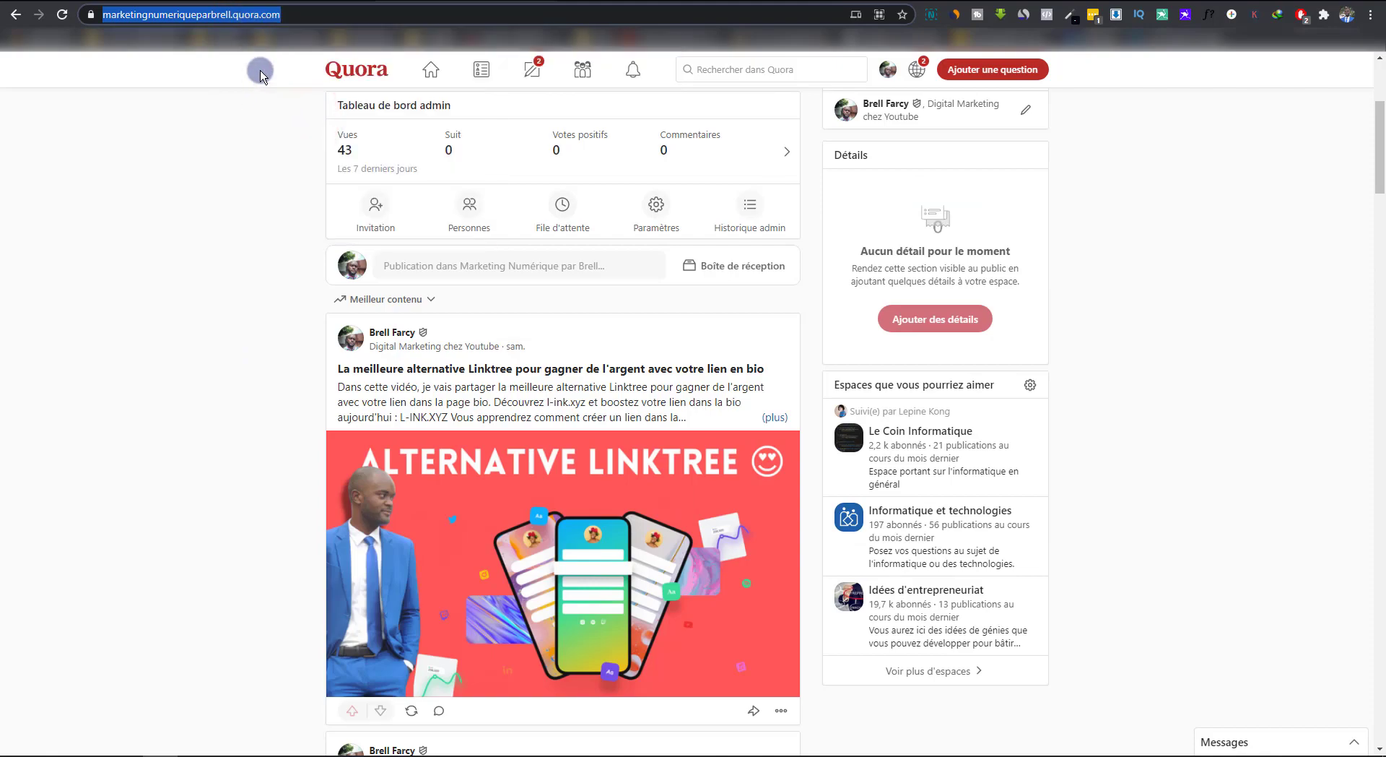
Step: Paste the Quora space address as the long URL on the l-ink.xyz dashboard
{"action": "left_click", "coordinate": [85, 2]}
{"action": "left_click", "coordinate": [94, 143]}
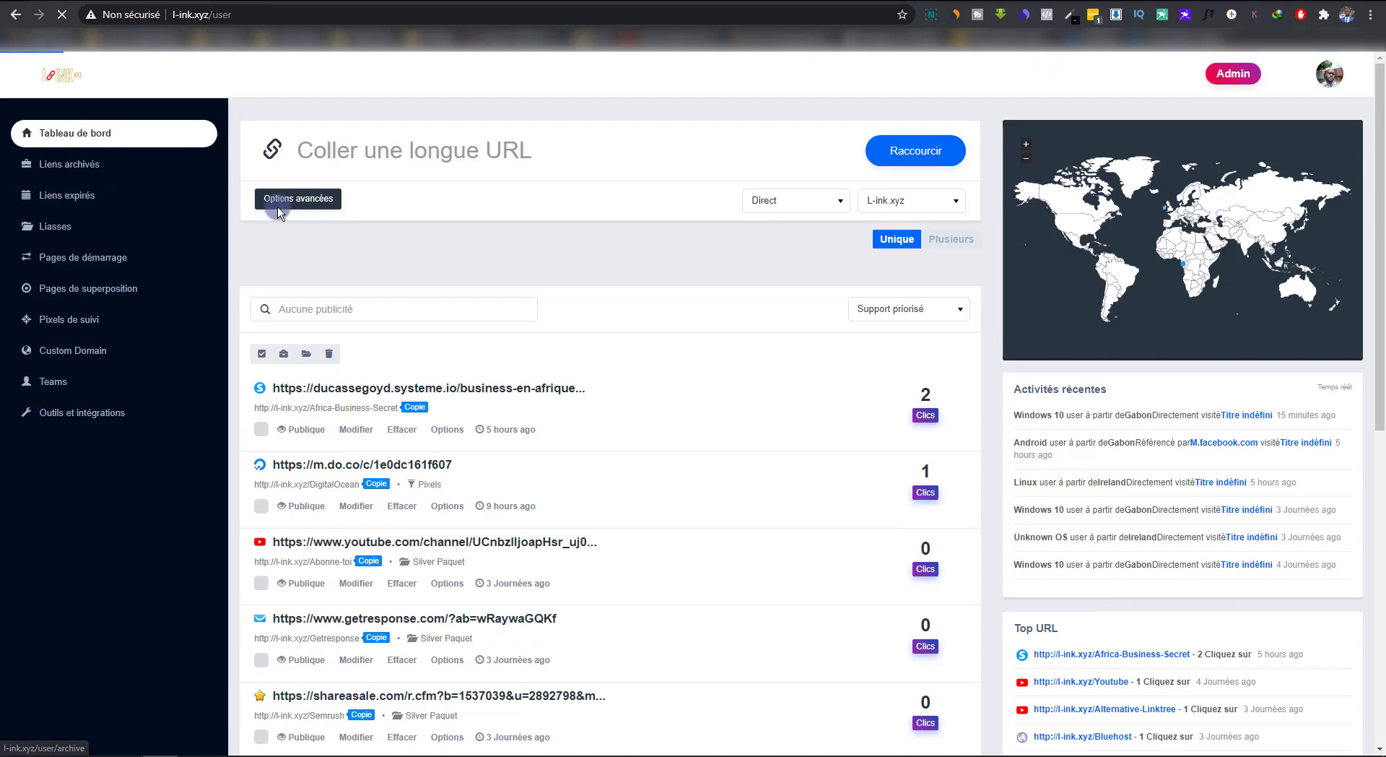
{"action": "right_click", "coordinate": [344, 148]}
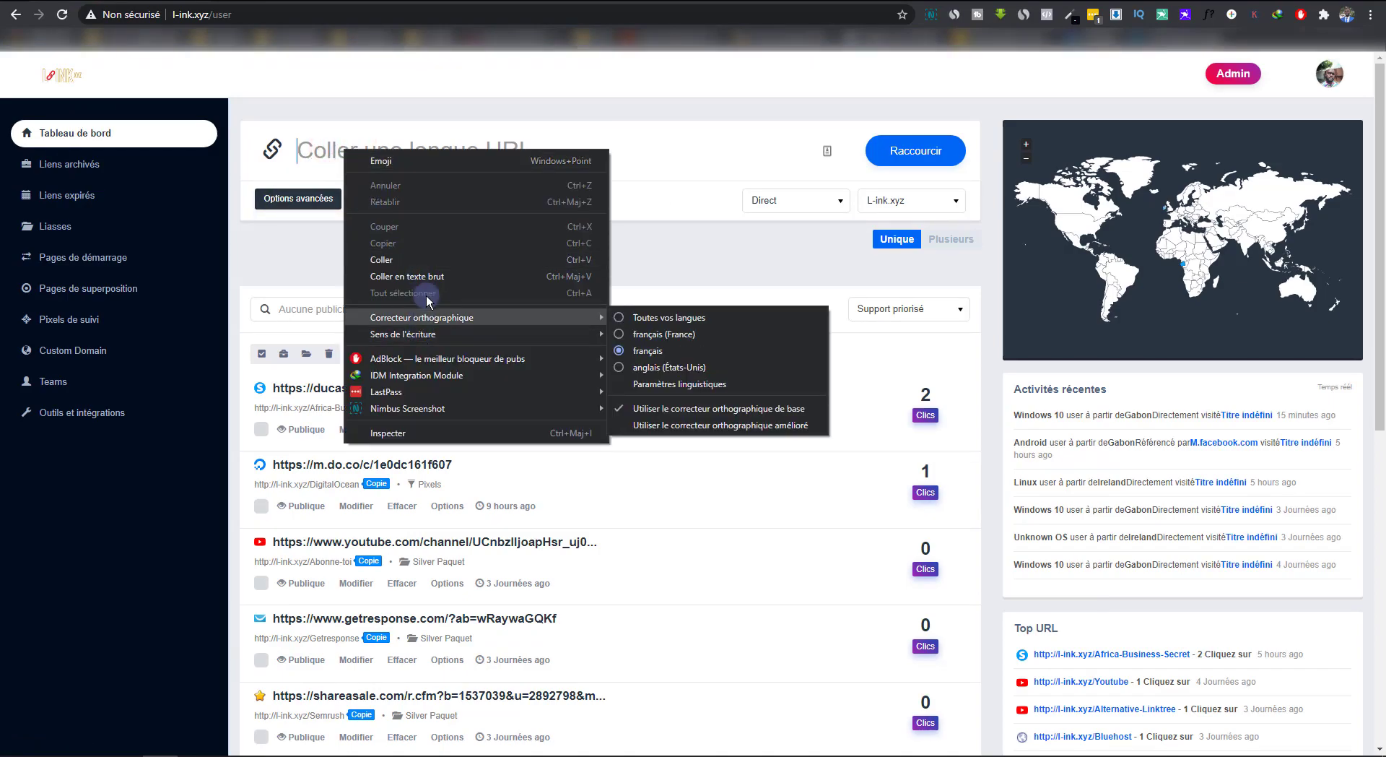
{"action": "left_click", "coordinate": [425, 277]}
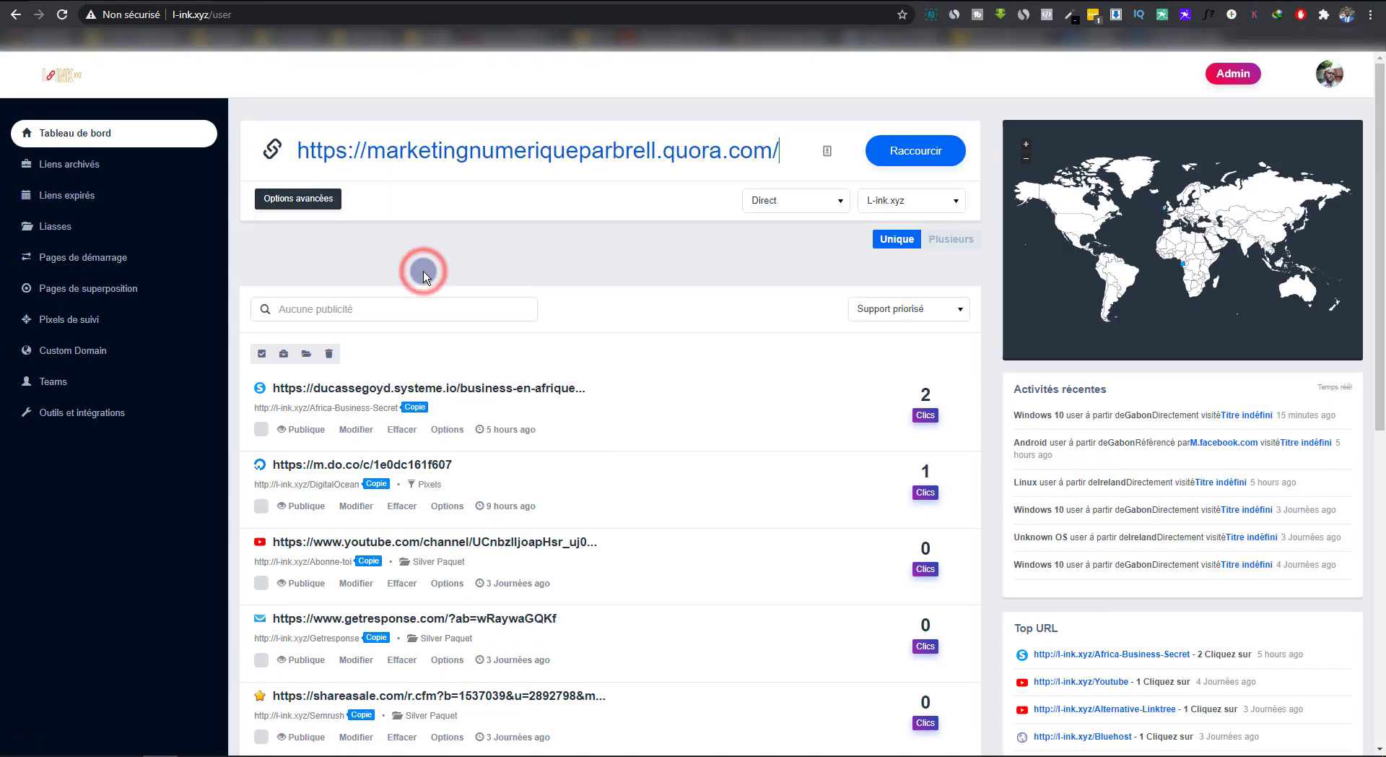
Step: In the link's advanced options, set the custom alias to Marketingpar followed by the owner's first name
{"action": "left_click", "coordinate": [329, 206]}
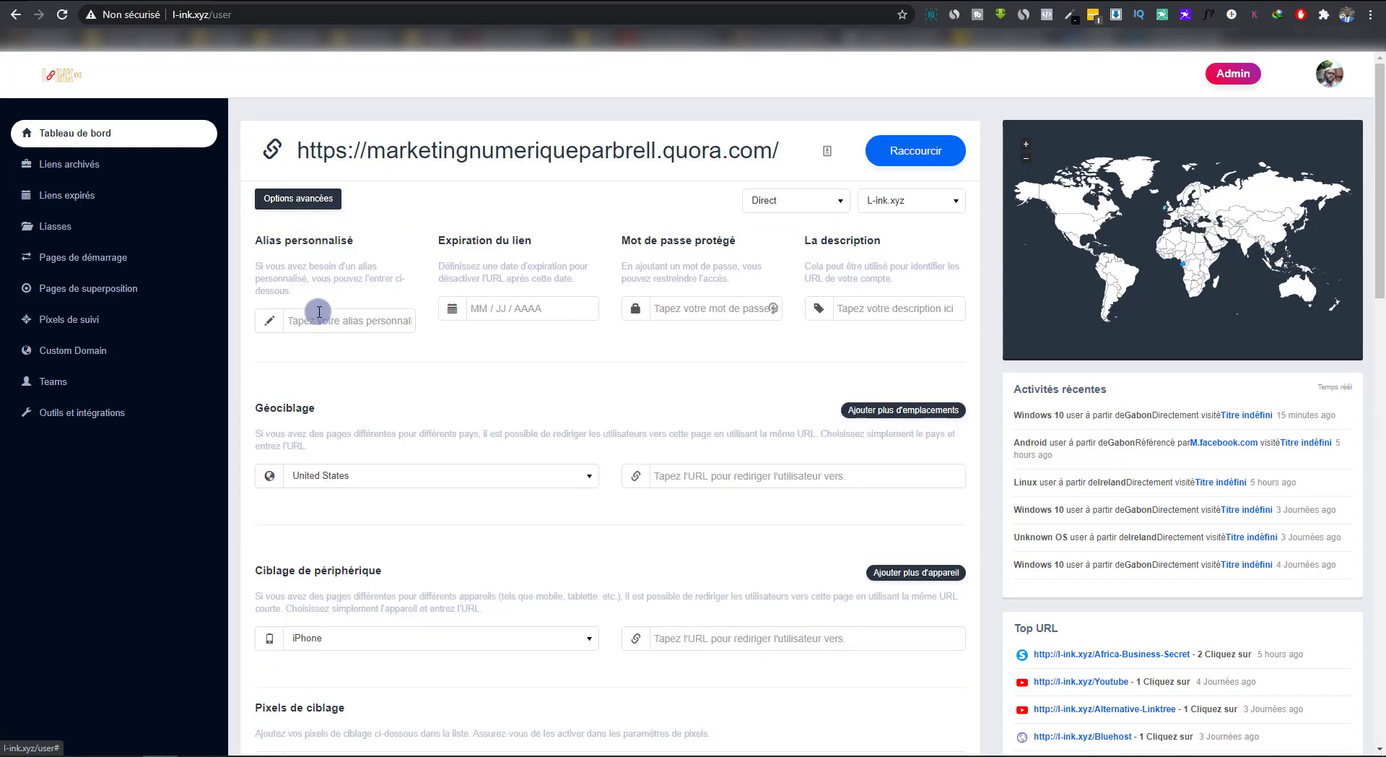
{"action": "left_click", "coordinate": [318, 320]}
{"action": "type", "text": "MarketingparBre"}
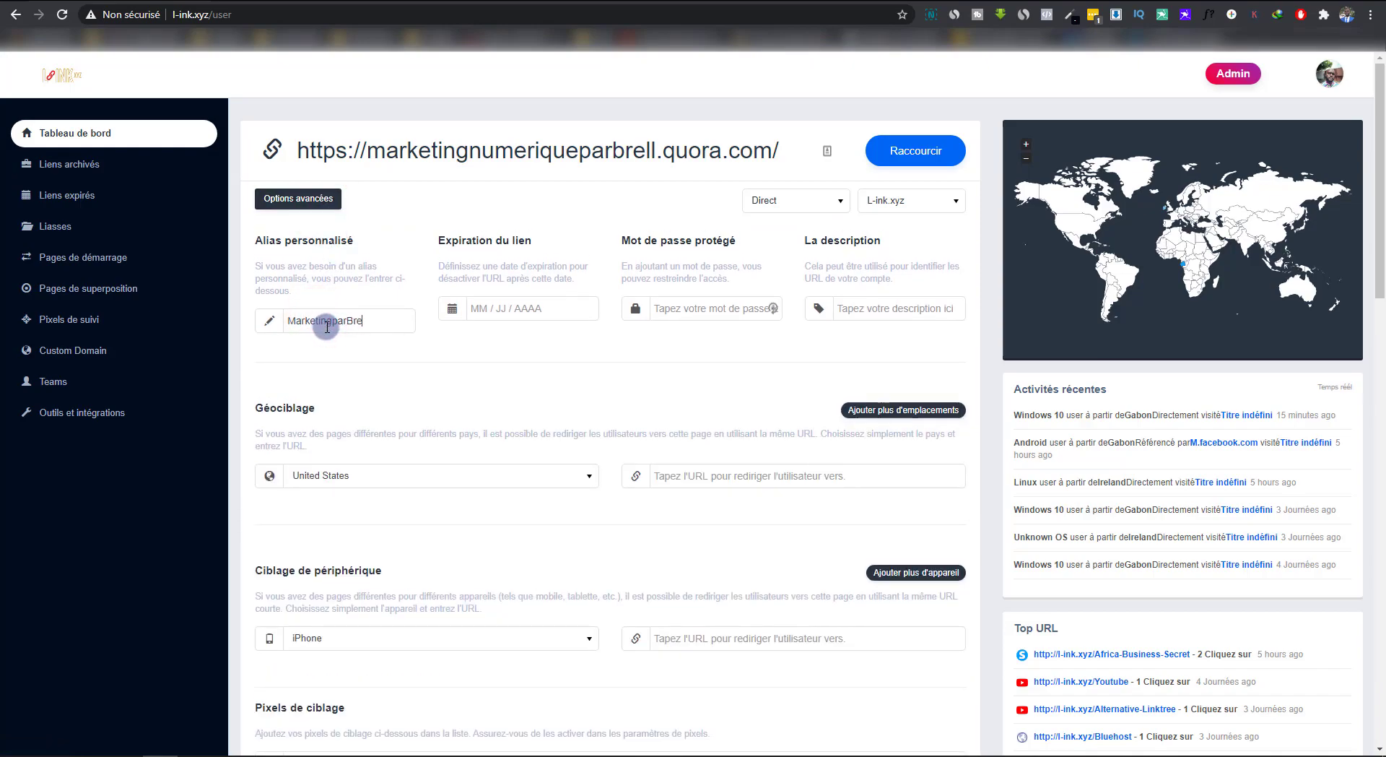
{"action": "type", "text": "ll"}
Step: Add the Facebook pixel Quora to the link's targeting pixels
{"action": "scroll", "coordinate": [315, 433], "scroll_direction": "down", "scroll_amount": 3}
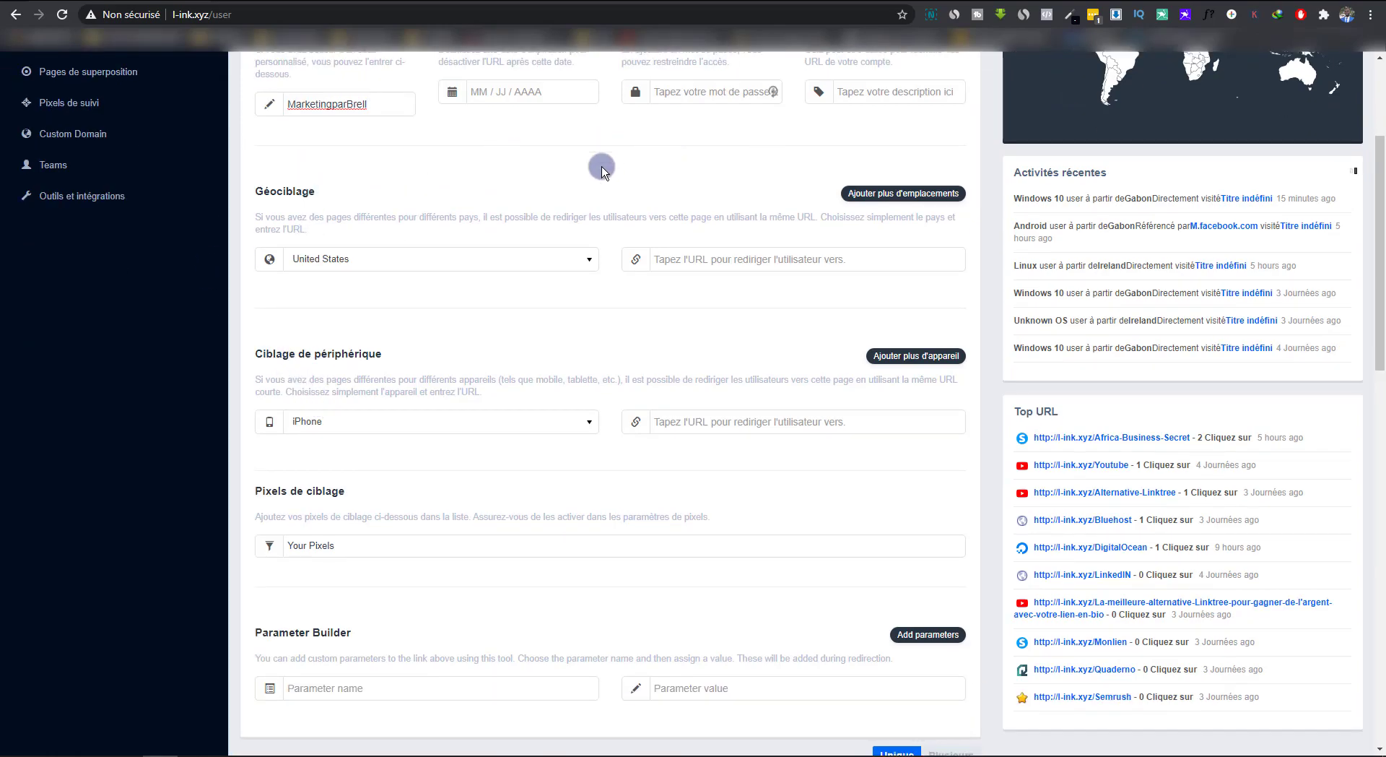
{"action": "scroll", "coordinate": [331, 341], "scroll_direction": "down", "scroll_amount": 2}
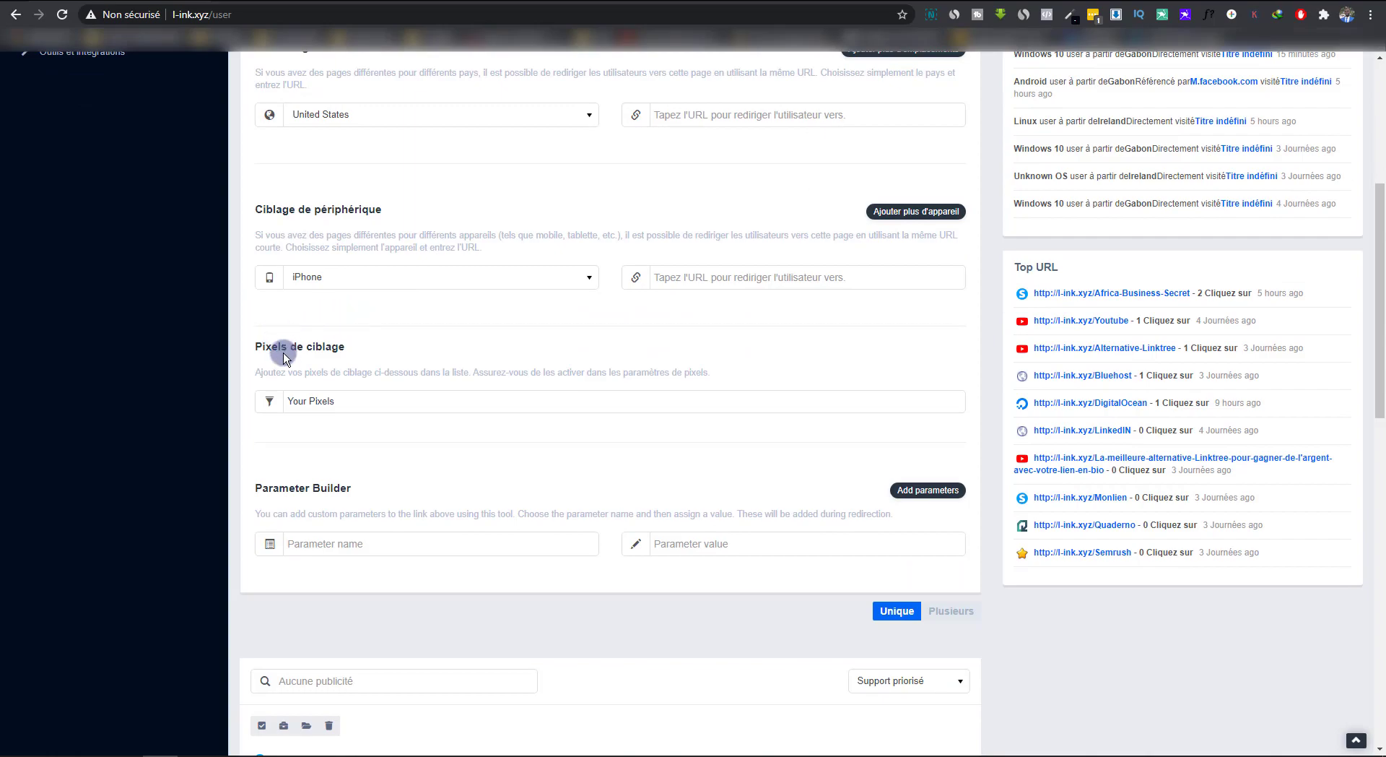
{"action": "left_click", "coordinate": [316, 402]}
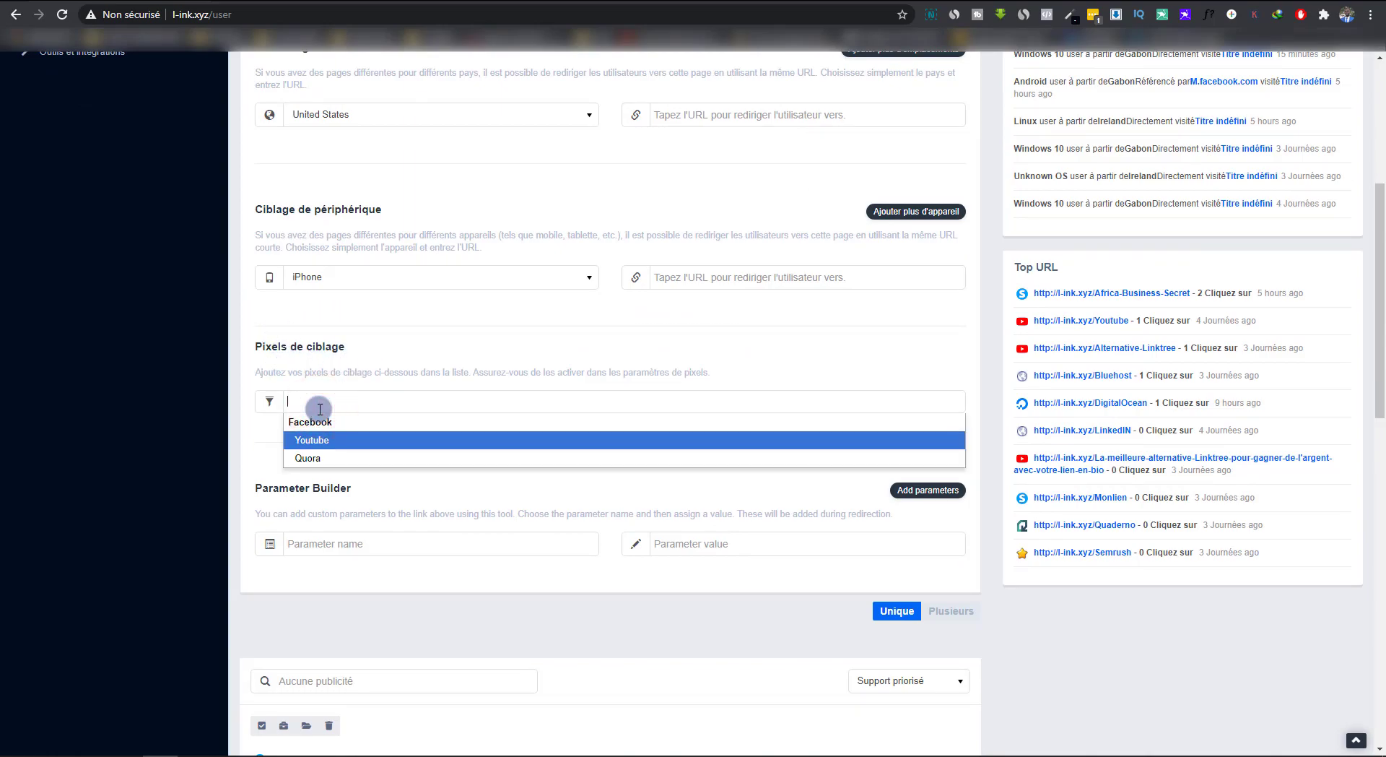
{"action": "left_click", "coordinate": [316, 458]}
Step: Check the pixel code in Notepad and the Facebook event setup page, and return to the link's options
{"action": "mouse_move", "coordinate": [321, 751]}
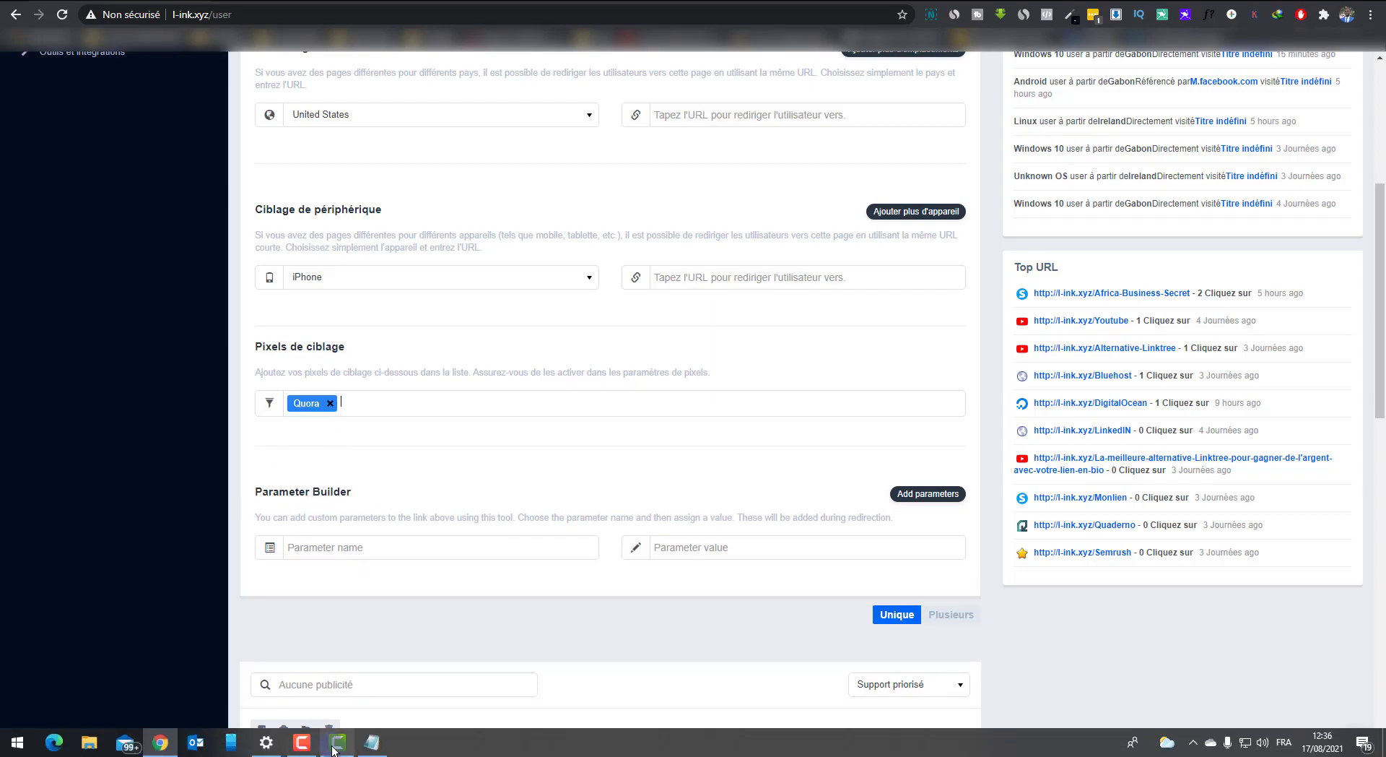
{"action": "left_click", "coordinate": [380, 743]}
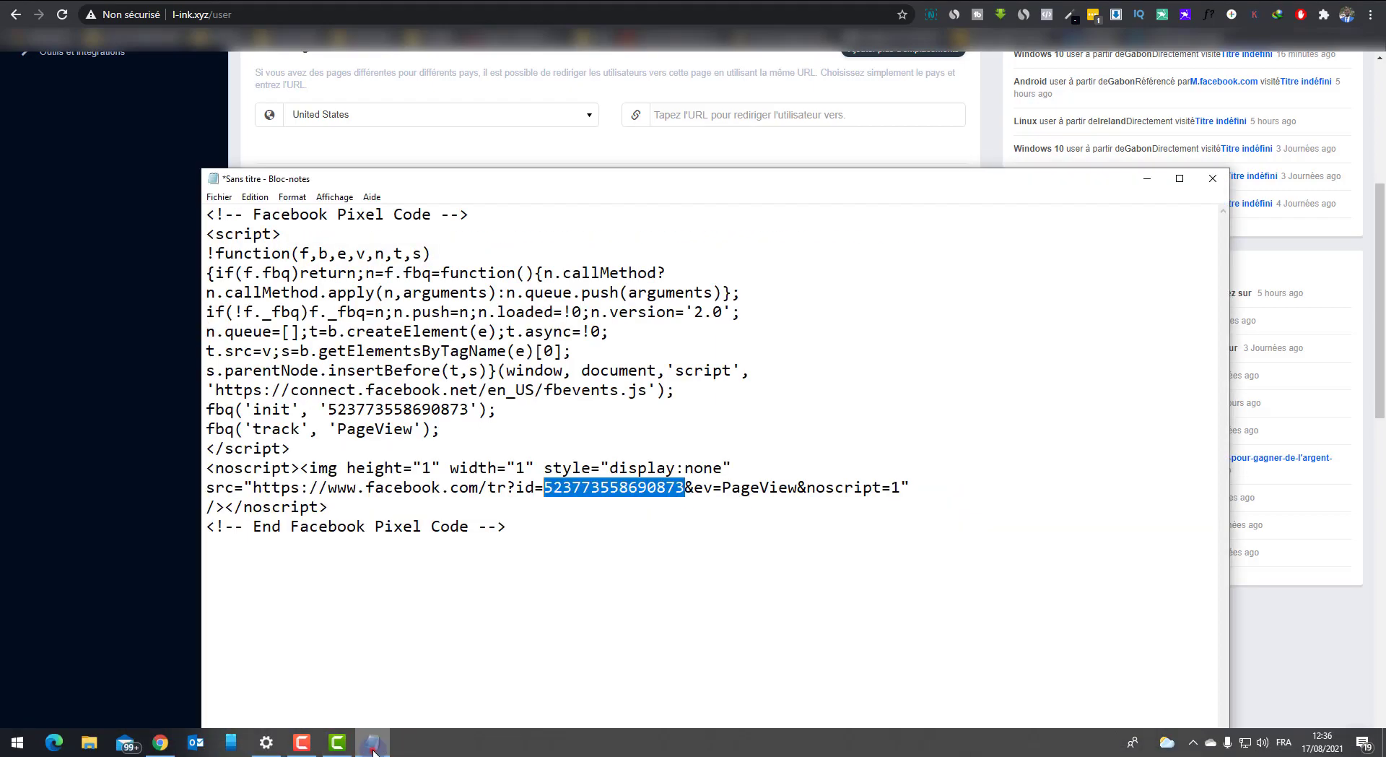
{"action": "left_click", "coordinate": [373, 750]}
{"action": "left_click", "coordinate": [253, 1]}
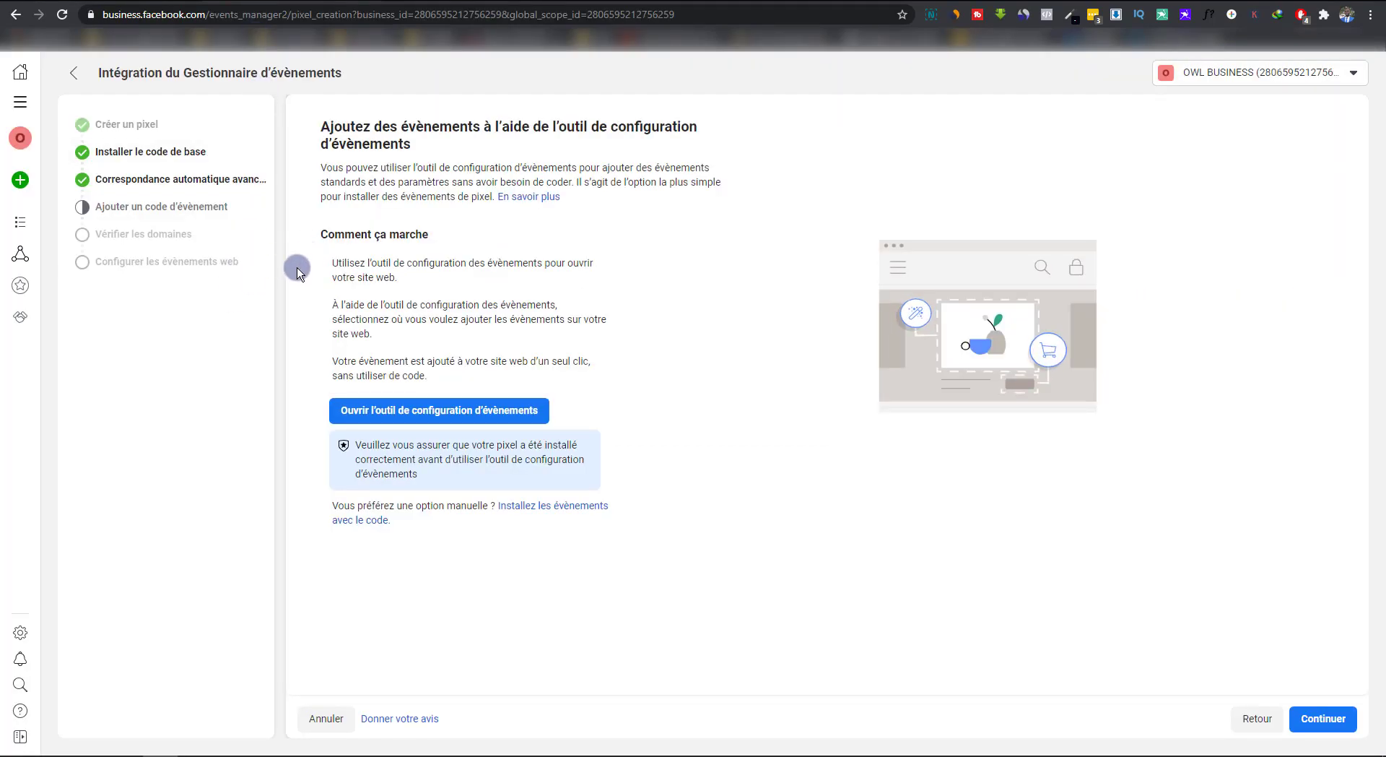
{"action": "left_click", "coordinate": [134, 1]}
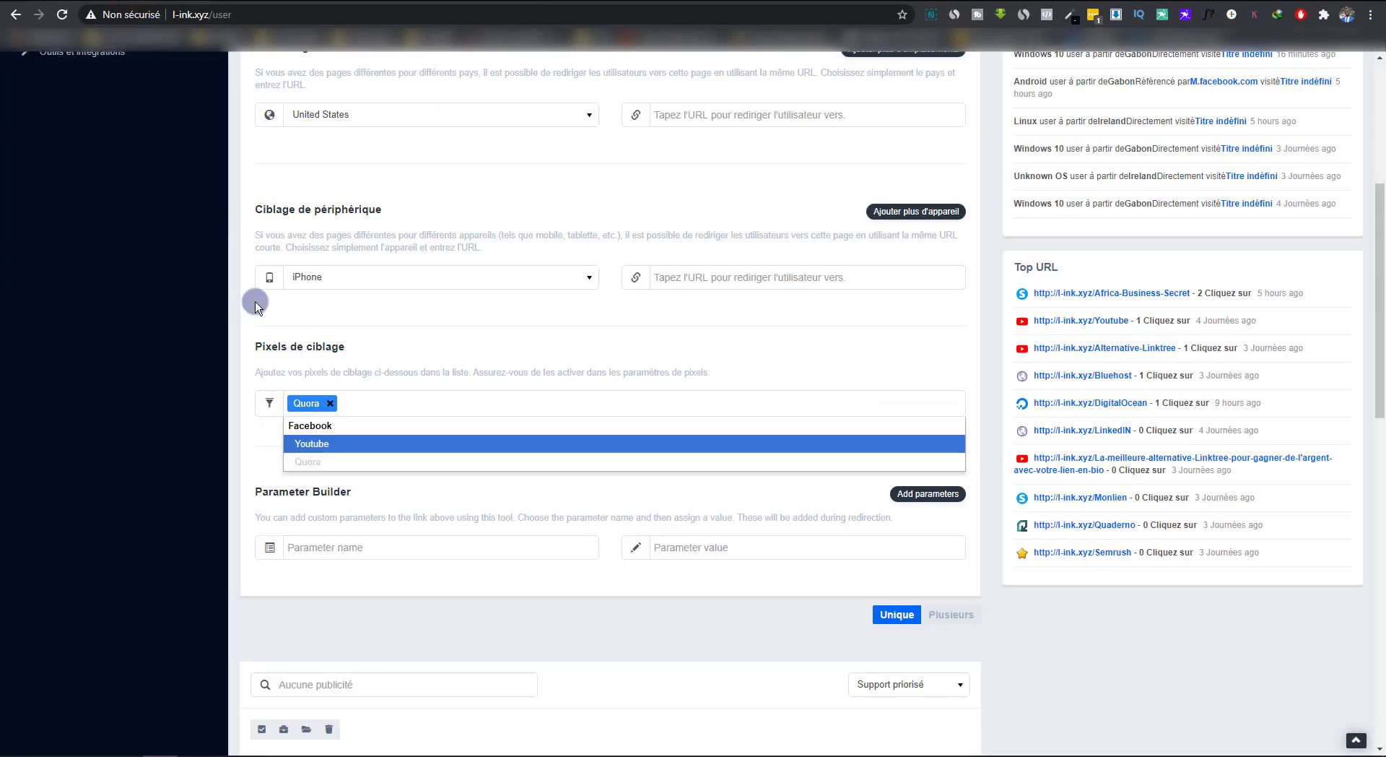
Step: Close the targeting pixel choices and shorten the Quora space URL with the chosen alias and pixel
{"action": "left_click", "coordinate": [404, 338]}
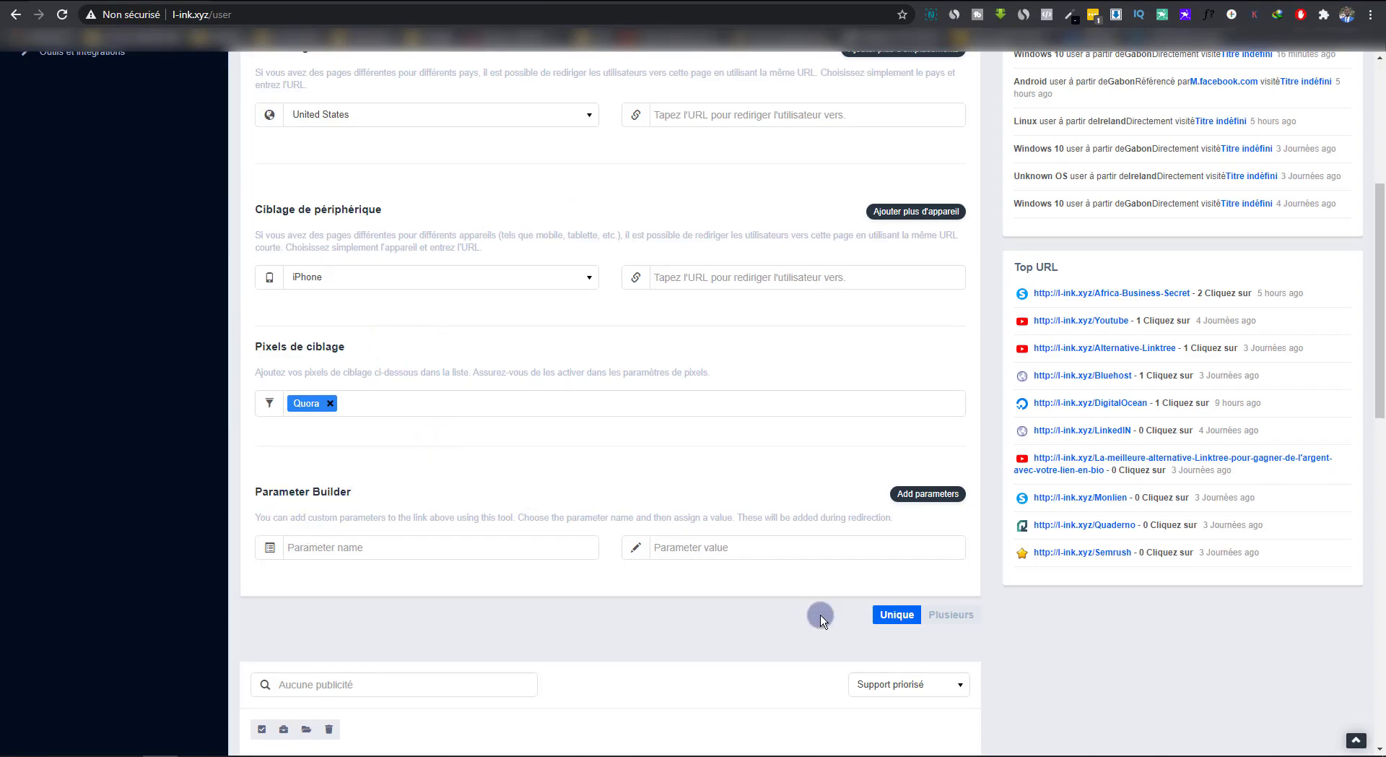
{"action": "scroll", "coordinate": [545, 535], "scroll_direction": "up", "scroll_amount": 5}
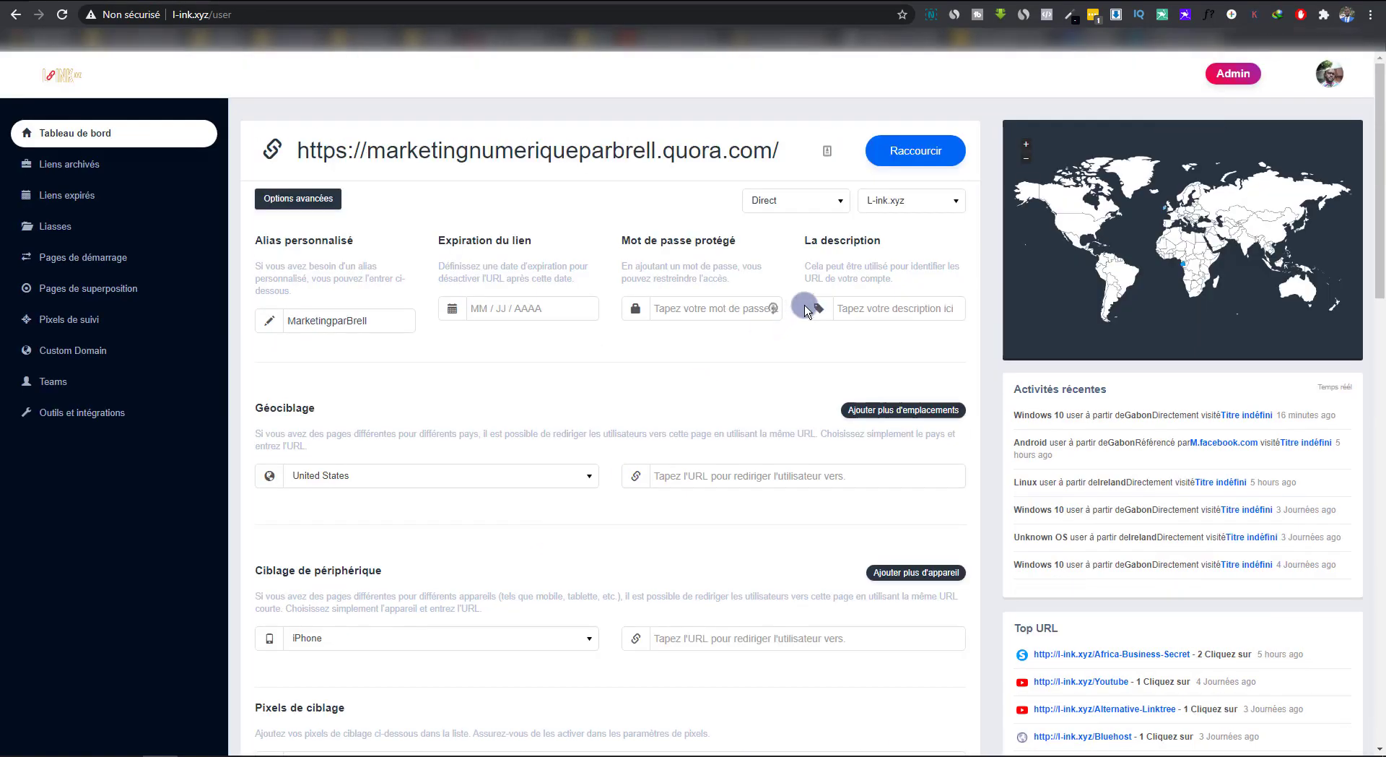
{"action": "left_click", "coordinate": [901, 148]}
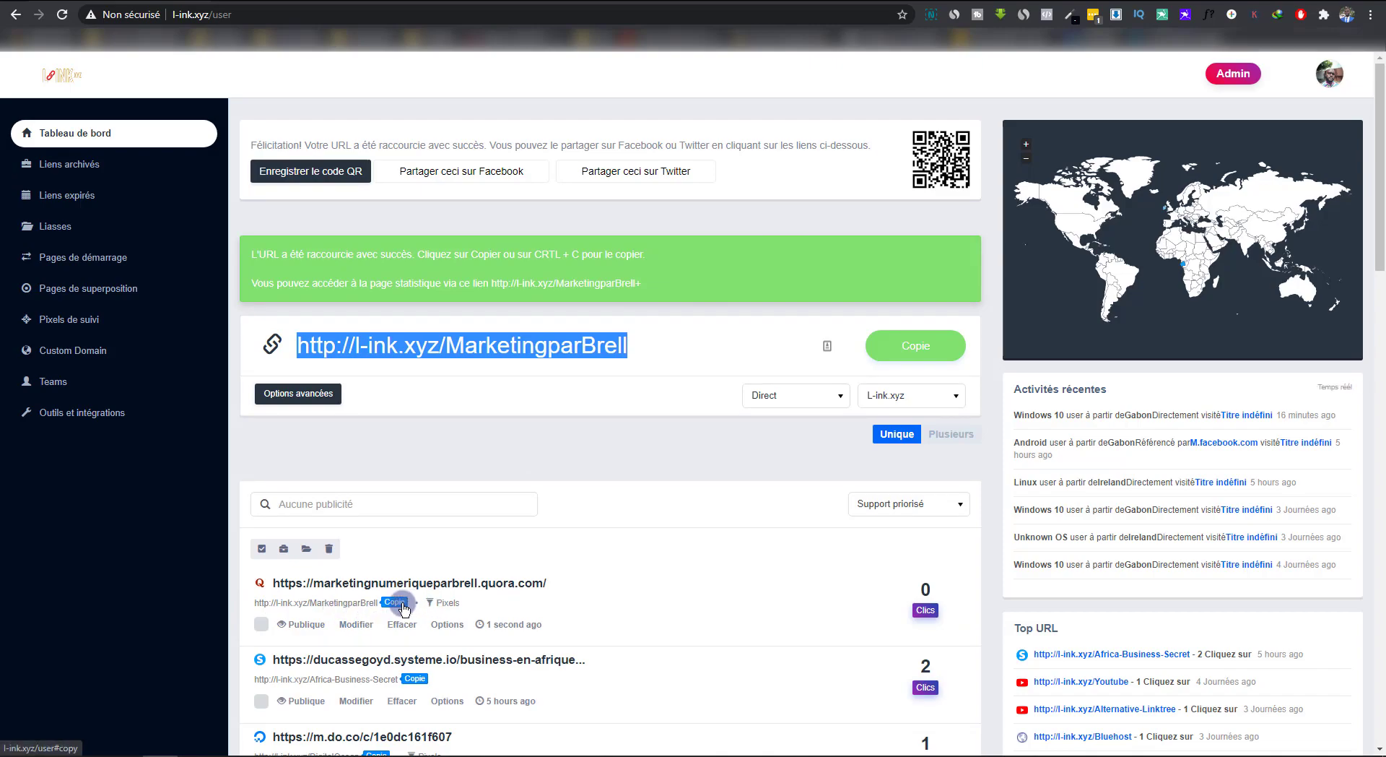
Step: Open the copied short link in a private browsing window to test its redirection to the Quora space
{"action": "key", "text": "ctrl+shift+n"}
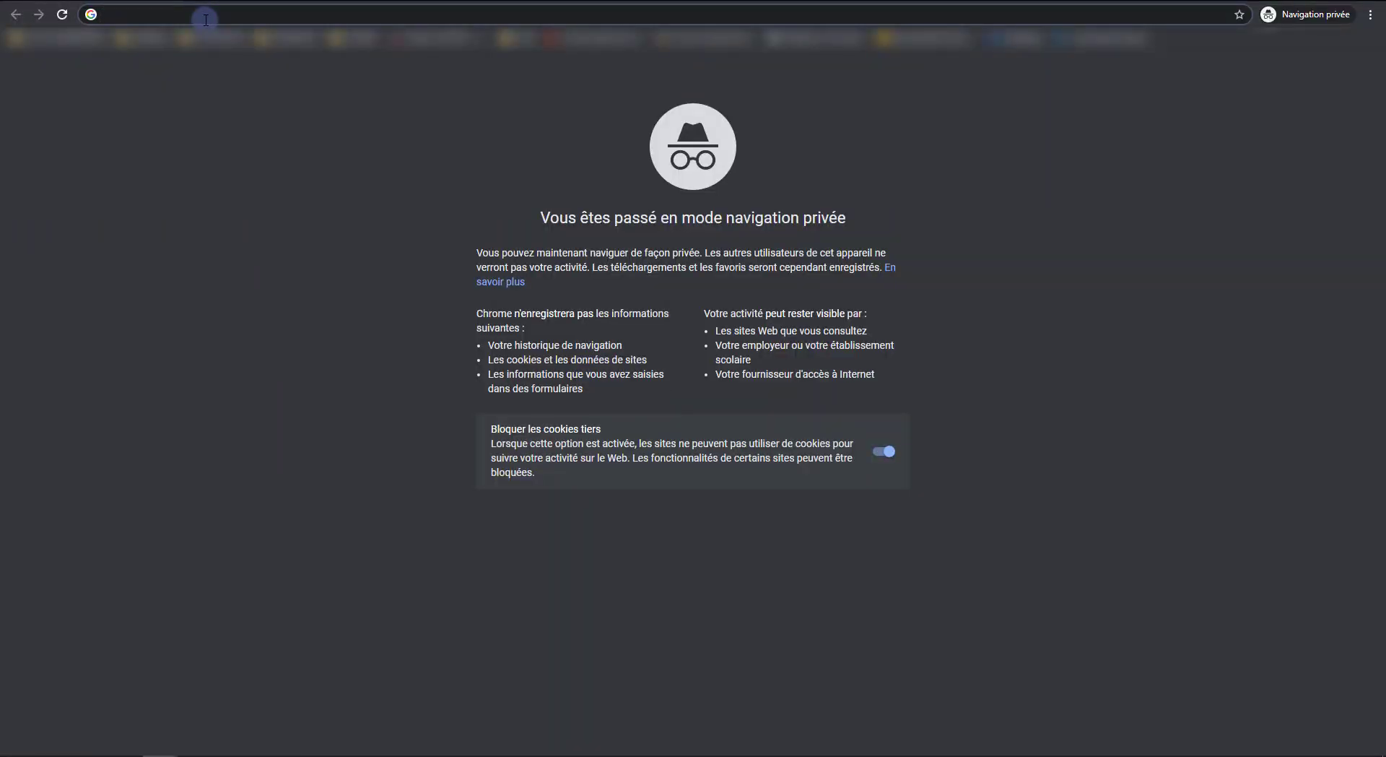
{"action": "right_click", "coordinate": [206, 19]}
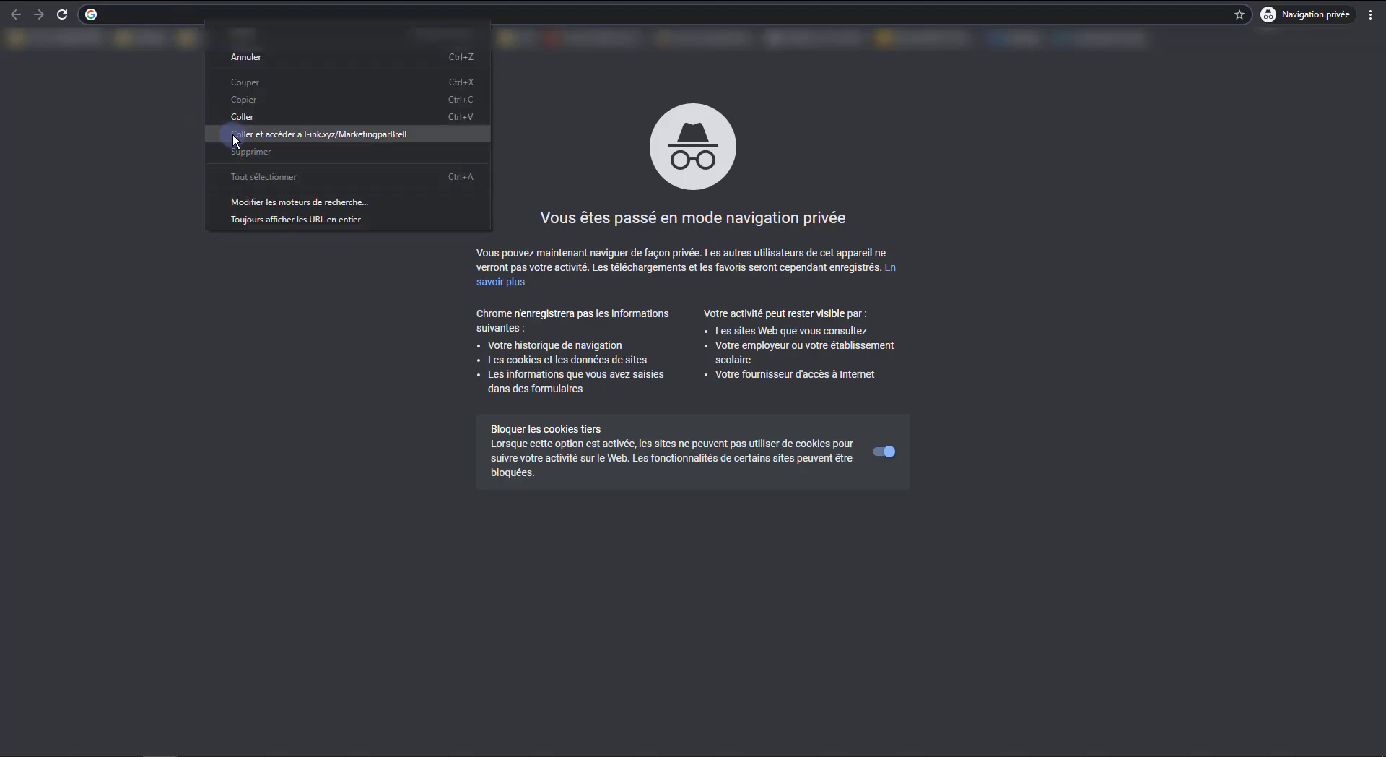
{"action": "left_click", "coordinate": [232, 135]}
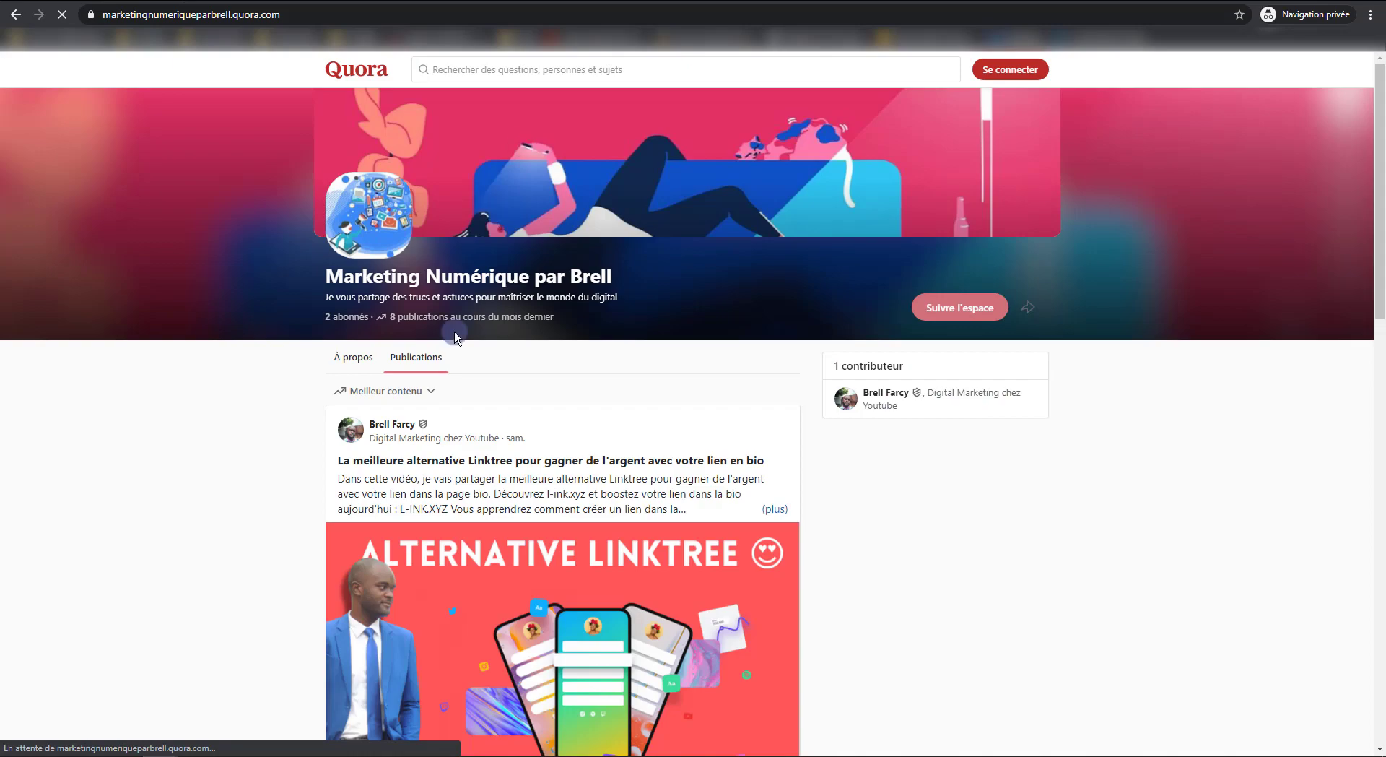
Step: Return from the private window to the l-ink.xyz dashboard and open the site's public home page
{"action": "left_click", "coordinate": [83, 567]}
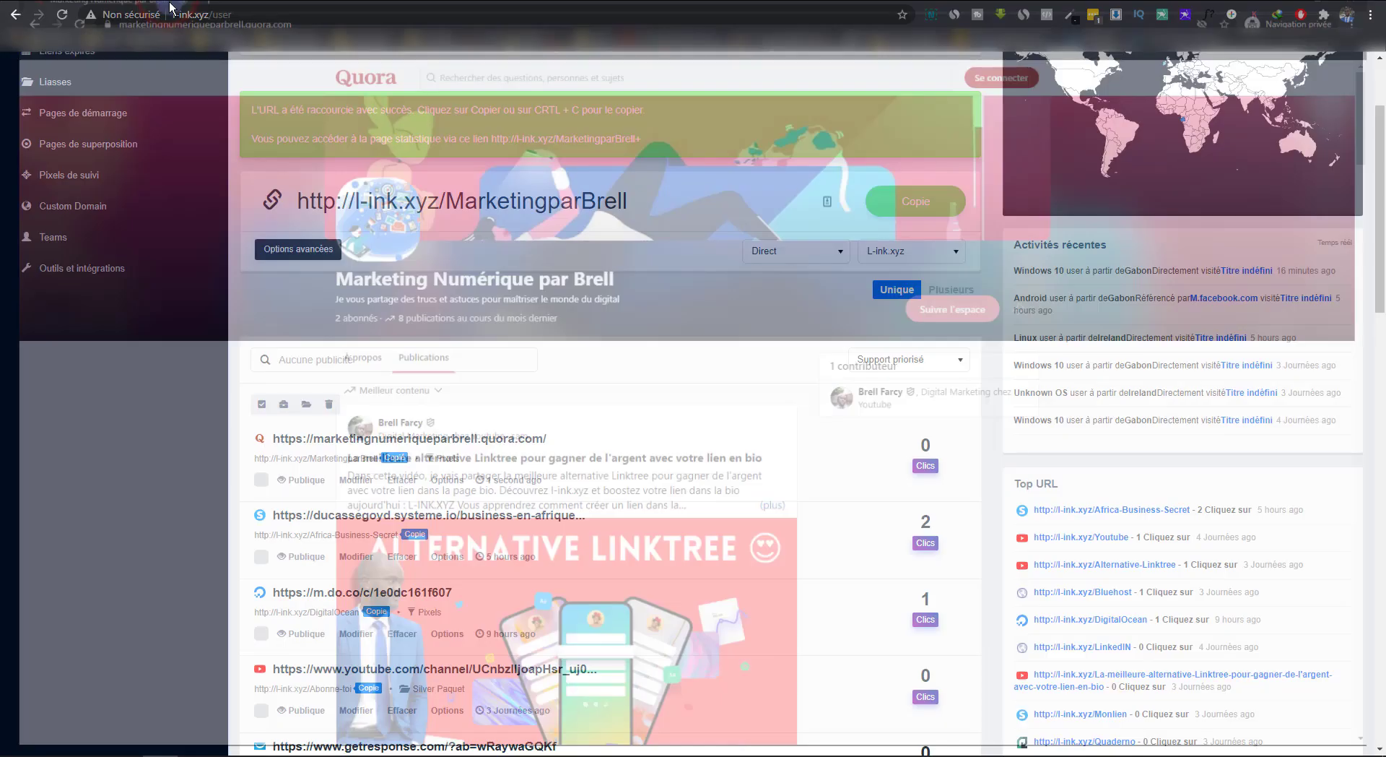
{"action": "scroll", "coordinate": [480, 137], "scroll_direction": "up", "scroll_amount": 2}
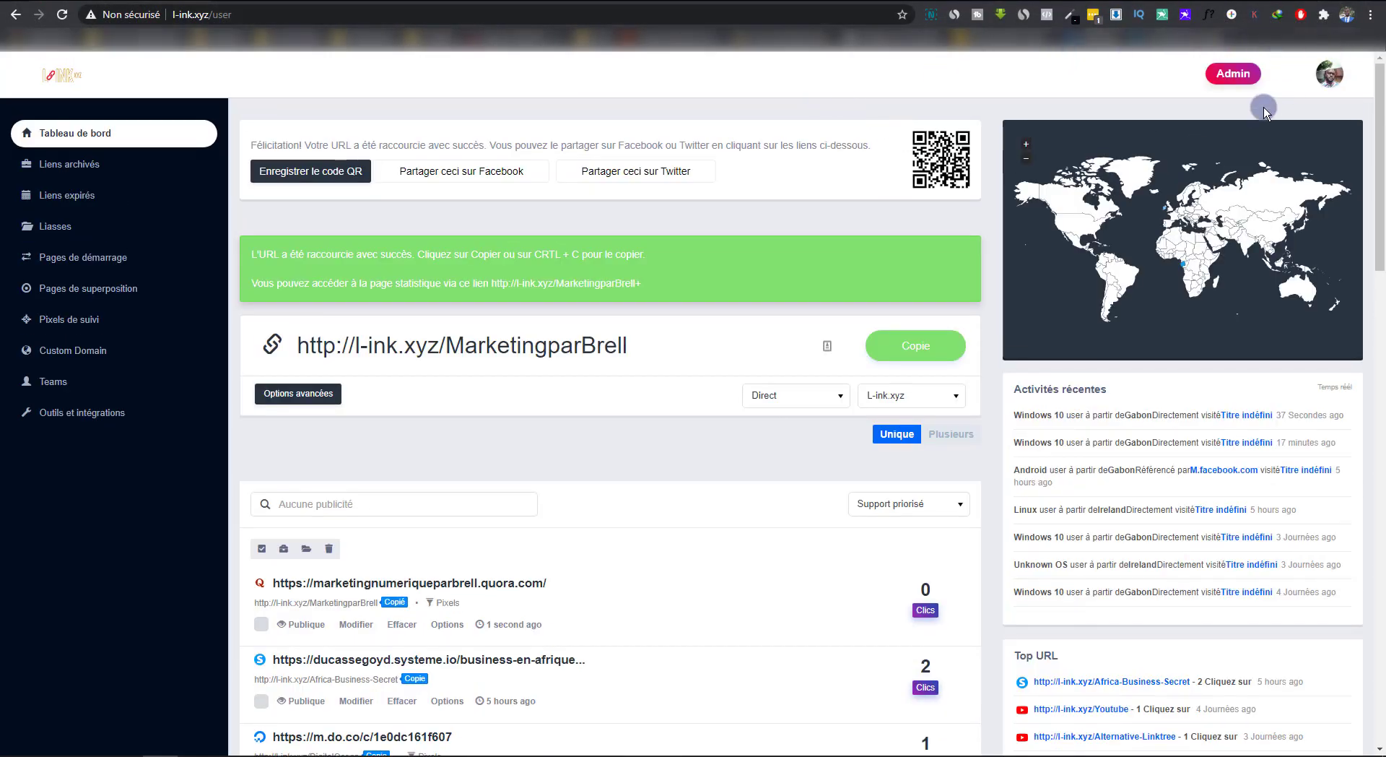
{"action": "left_click", "coordinate": [1284, 76]}
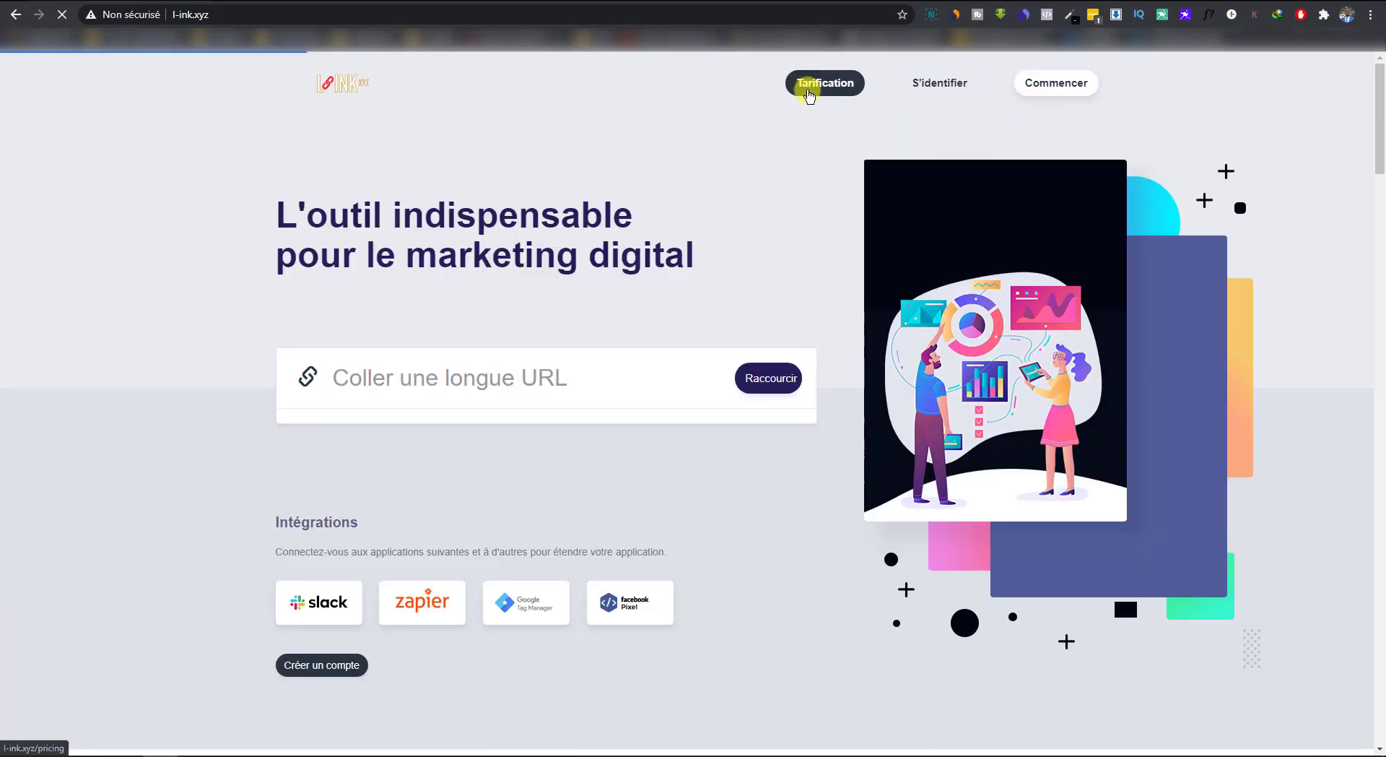
Step: Open the l-ink.xyz pricing page and compare the monthly prices and included features of the Pro and Gold plans
{"action": "left_click", "coordinate": [808, 96]}
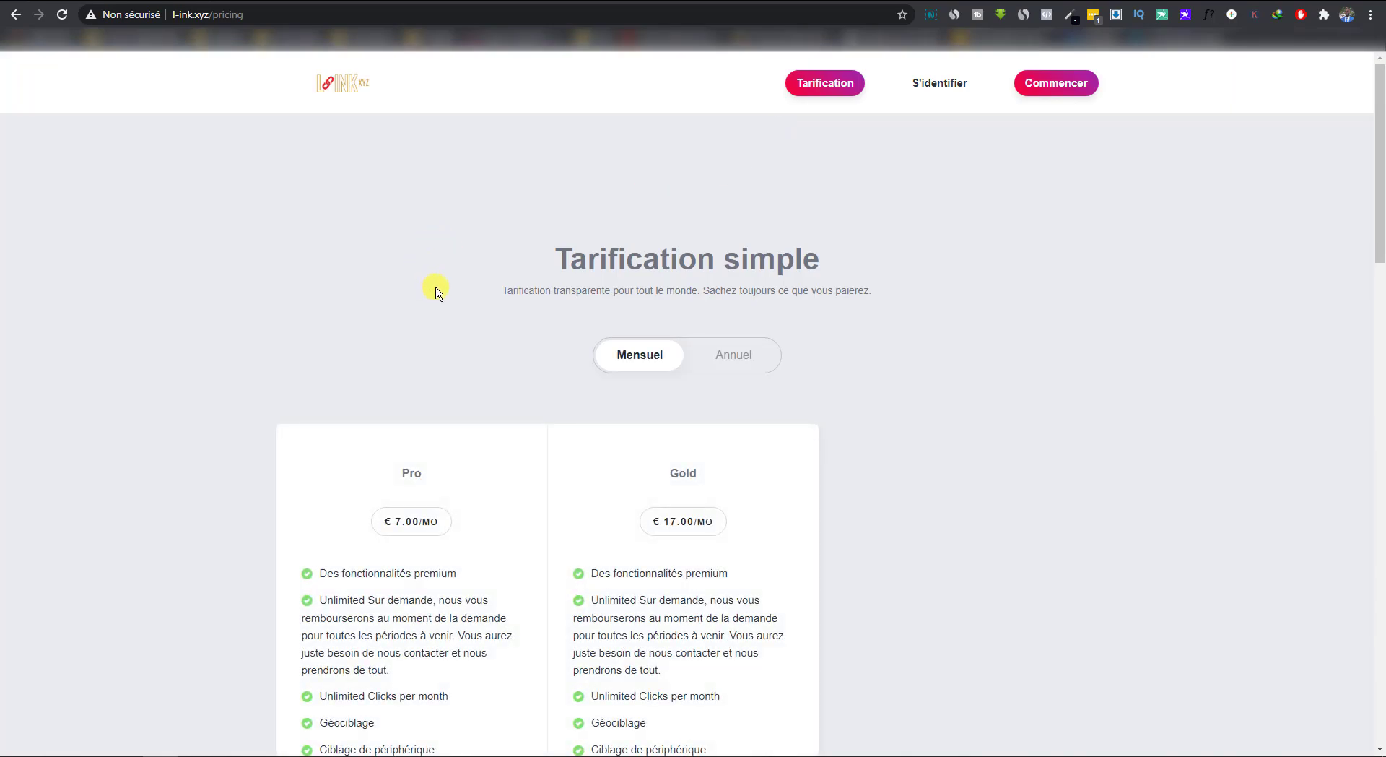
{"action": "scroll", "coordinate": [433, 292], "scroll_direction": "down", "scroll_amount": 2}
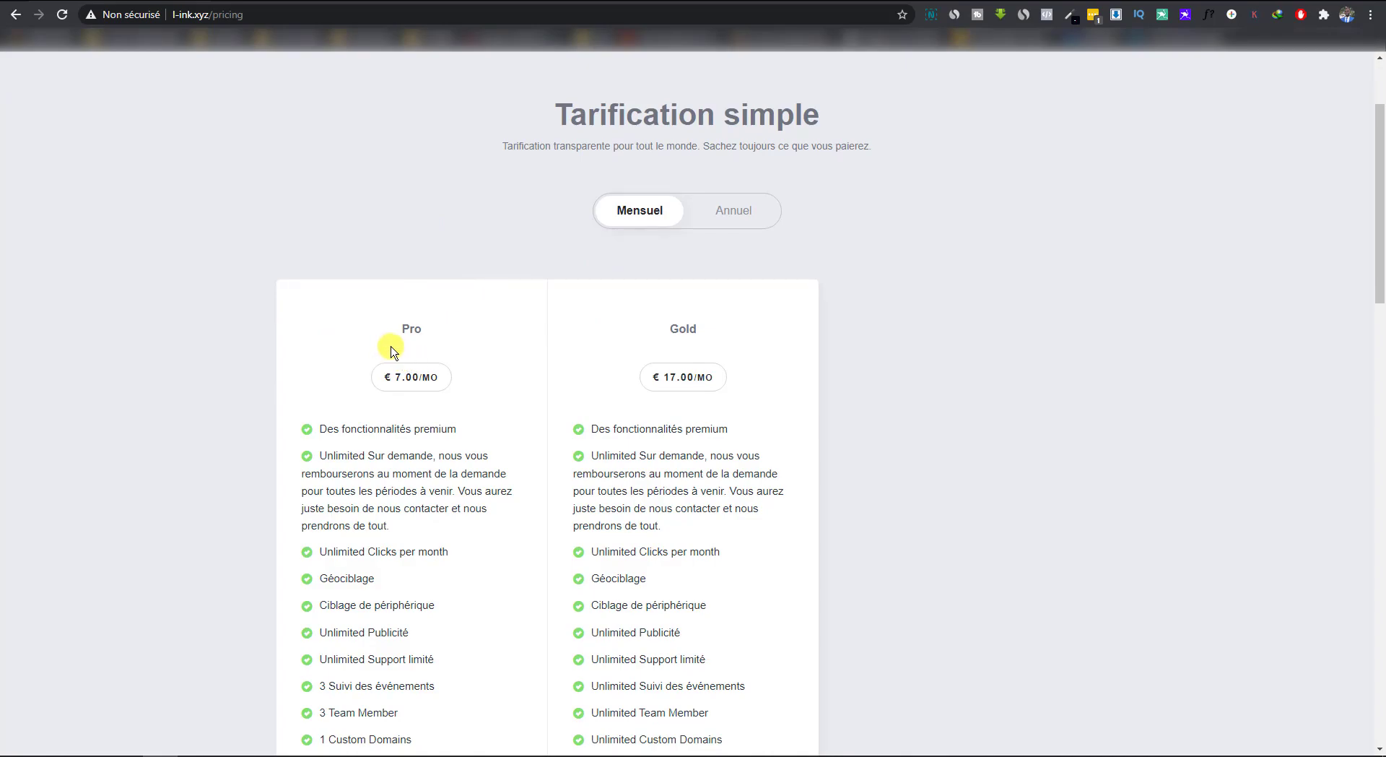
{"action": "scroll", "coordinate": [391, 352], "scroll_direction": "down", "scroll_amount": 2}
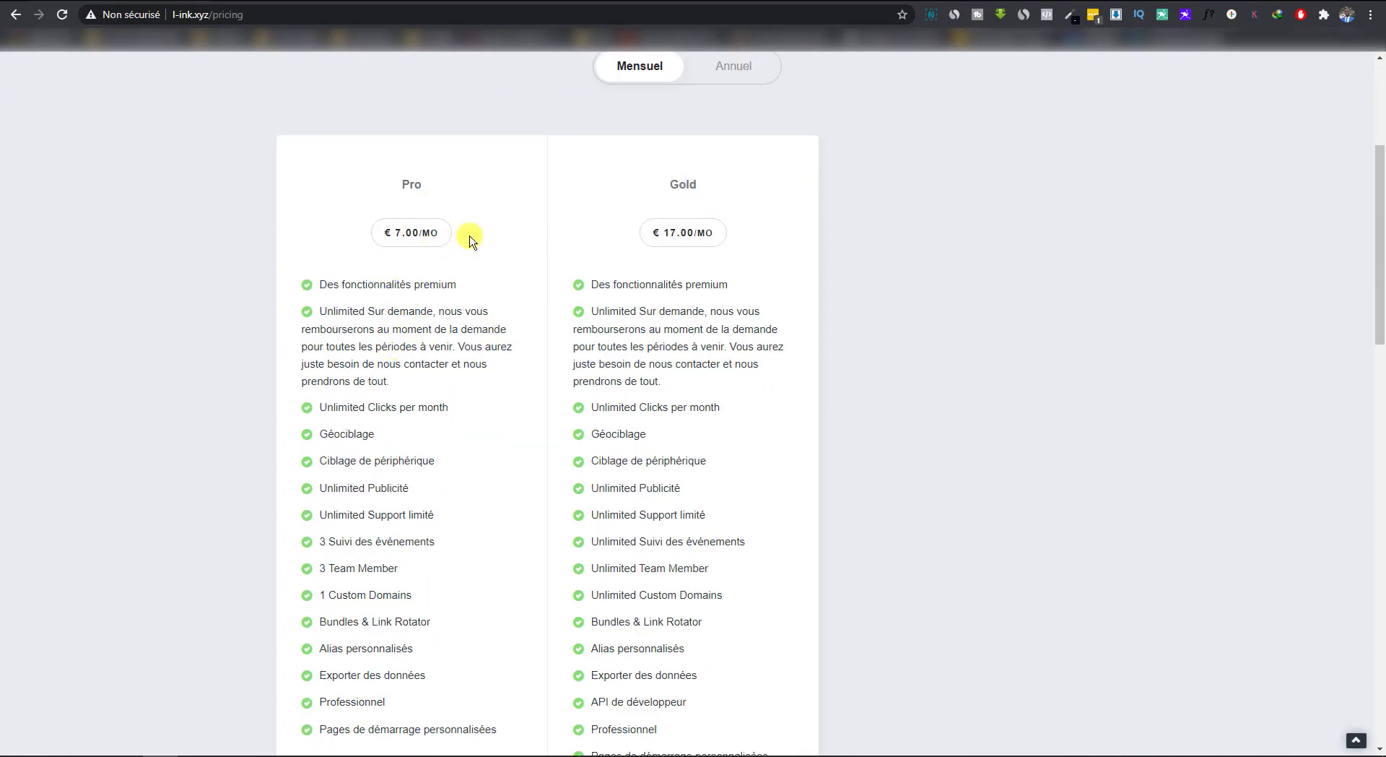
{"action": "scroll", "coordinate": [426, 261], "scroll_direction": "down", "scroll_amount": 1}
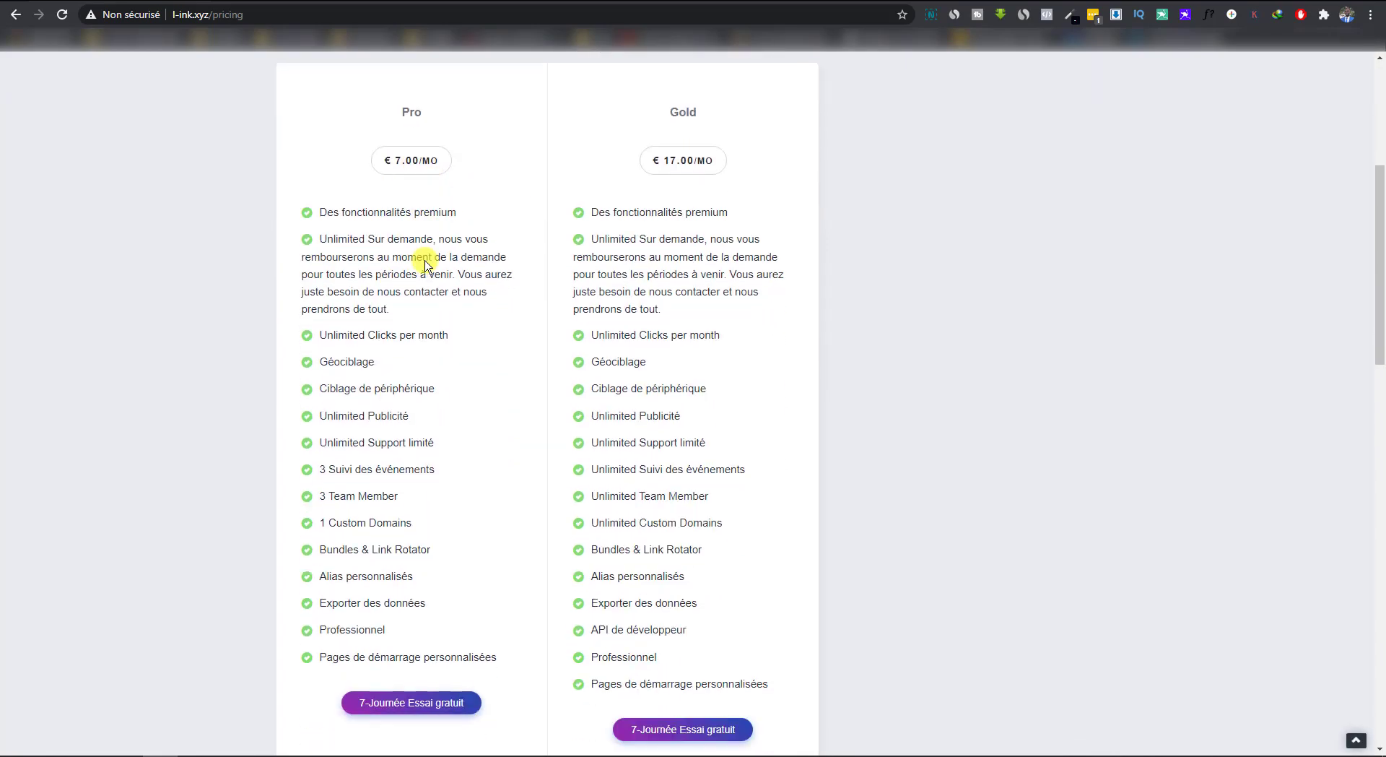
{"action": "scroll", "coordinate": [412, 314], "scroll_direction": "down", "scroll_amount": 1}
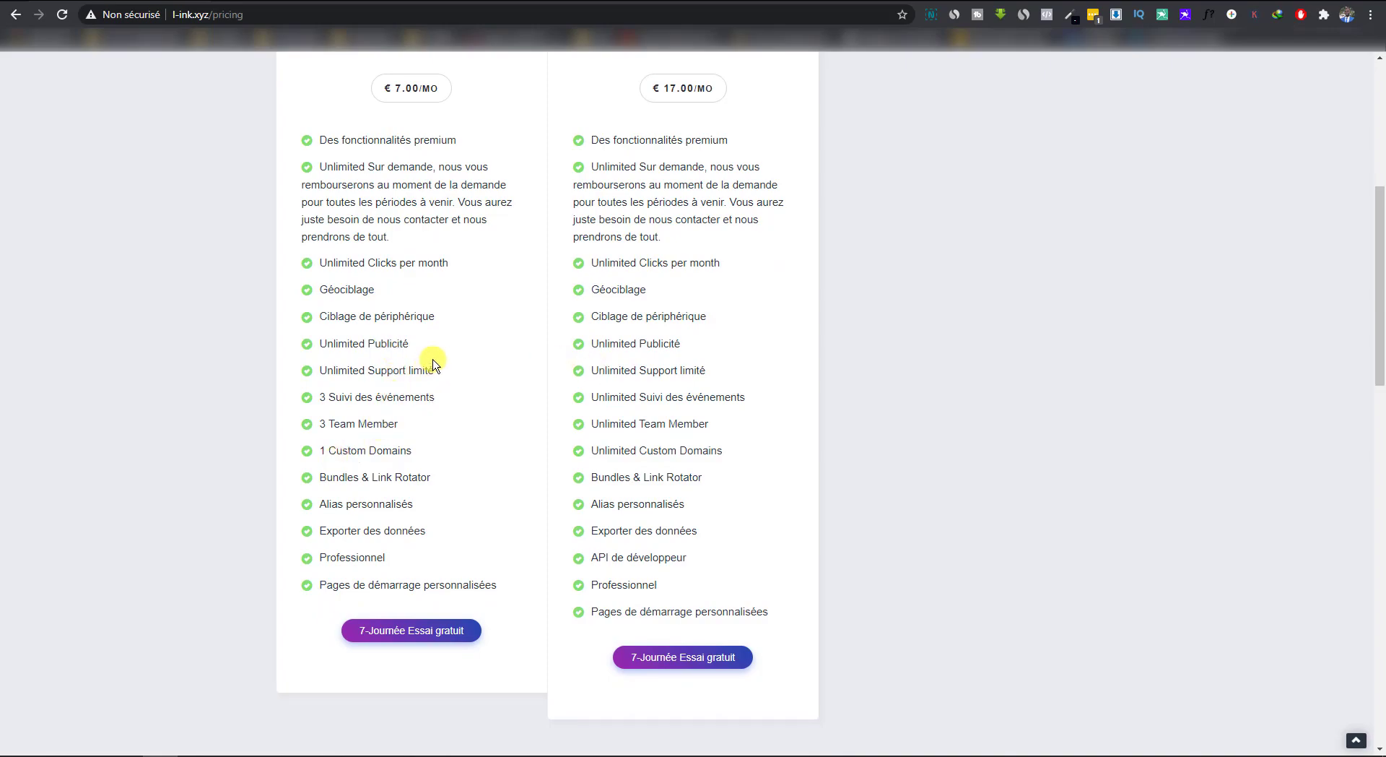
{"action": "scroll", "coordinate": [488, 244], "scroll_direction": "up", "scroll_amount": 2}
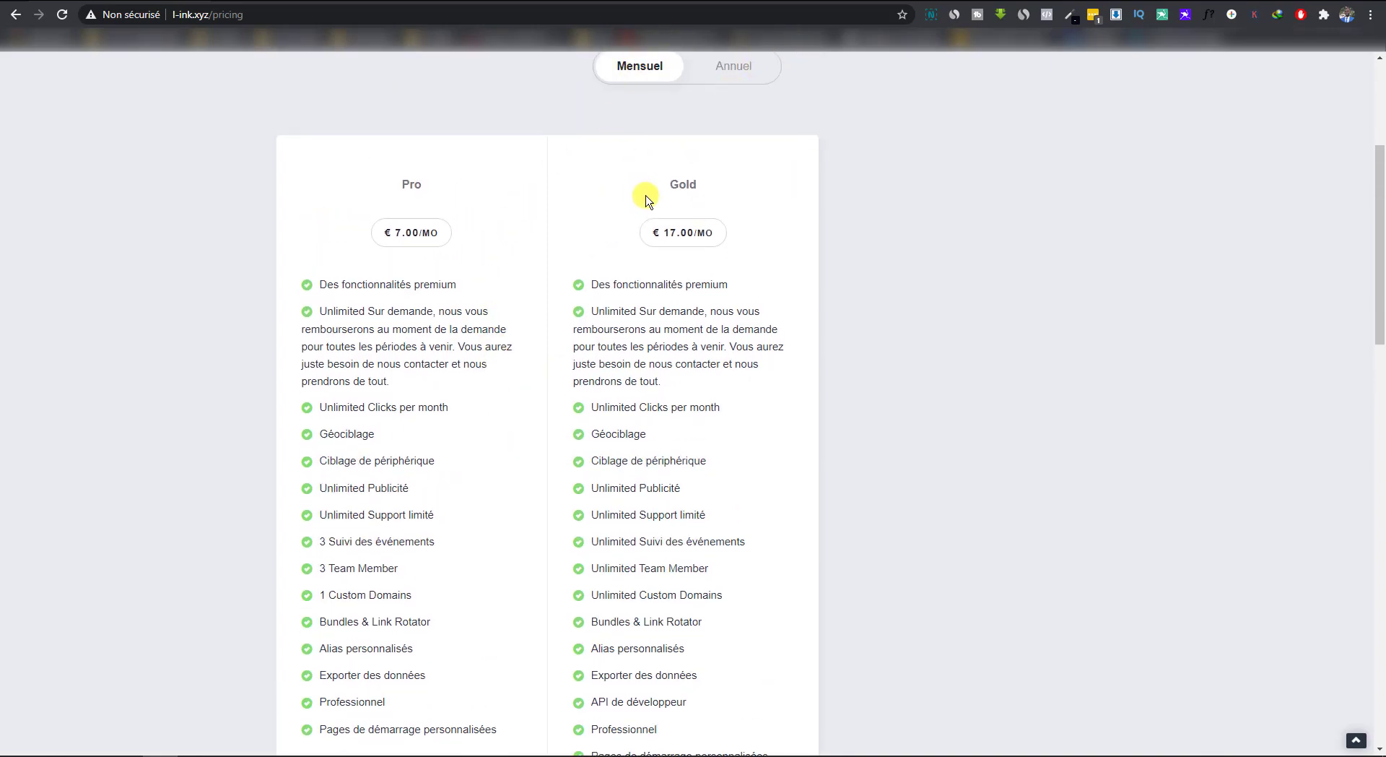
{"action": "scroll", "coordinate": [658, 274], "scroll_direction": "down", "scroll_amount": 1}
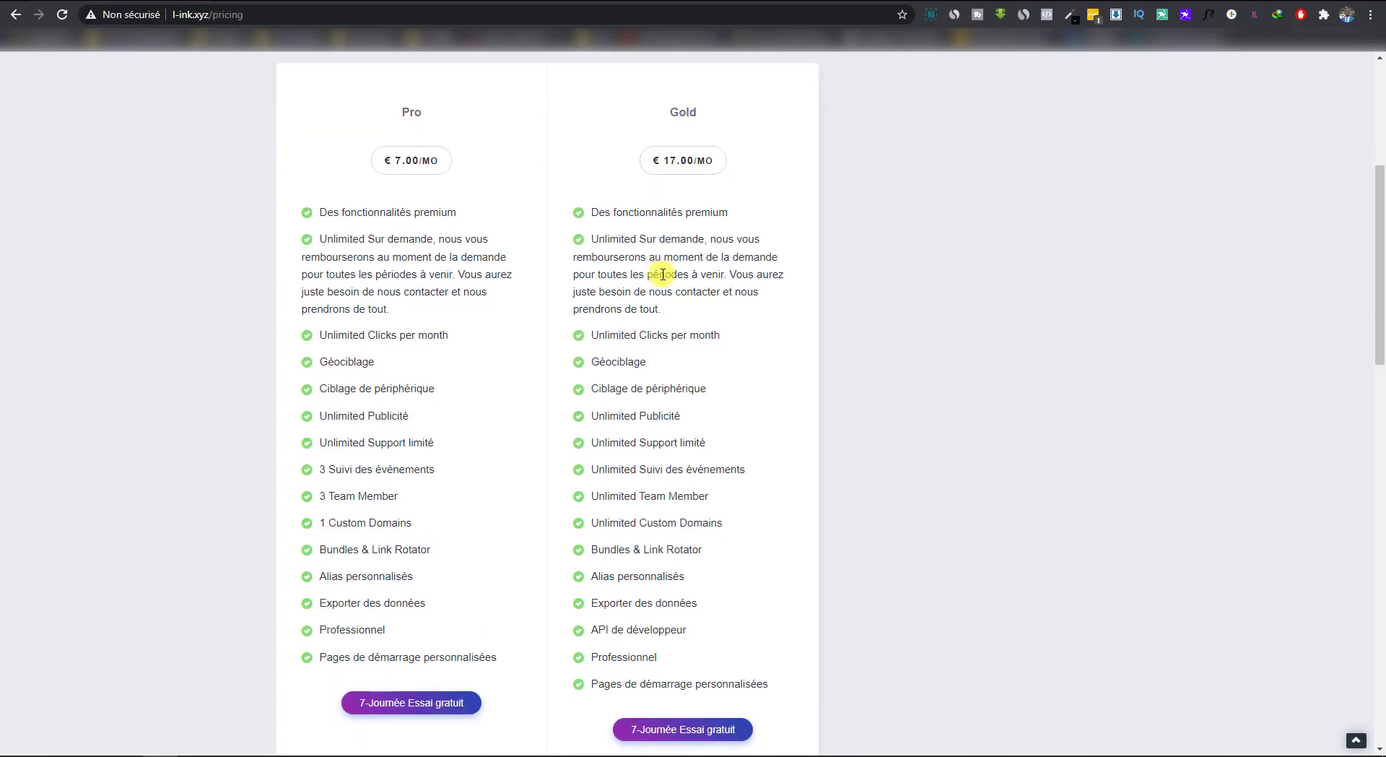